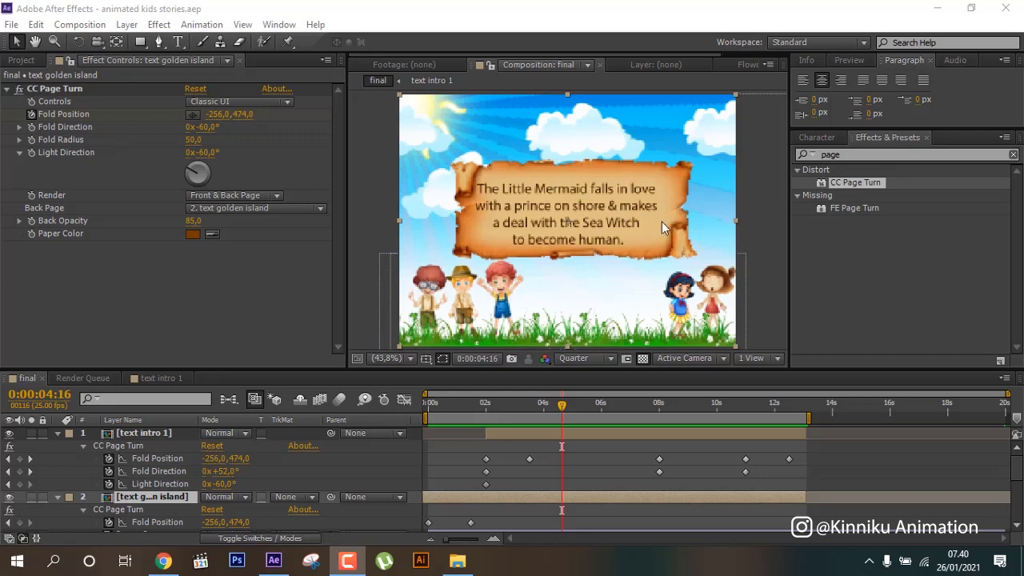
Run a RAM Preview of the final comp's Little Mermaid page-turn animation
left_click(80, 25)
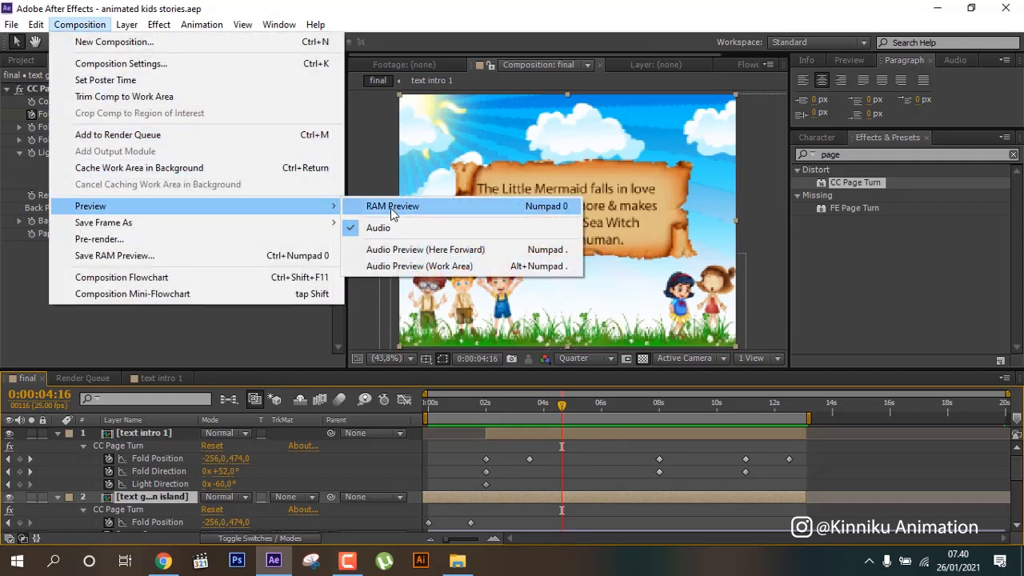
left_click(390, 207)
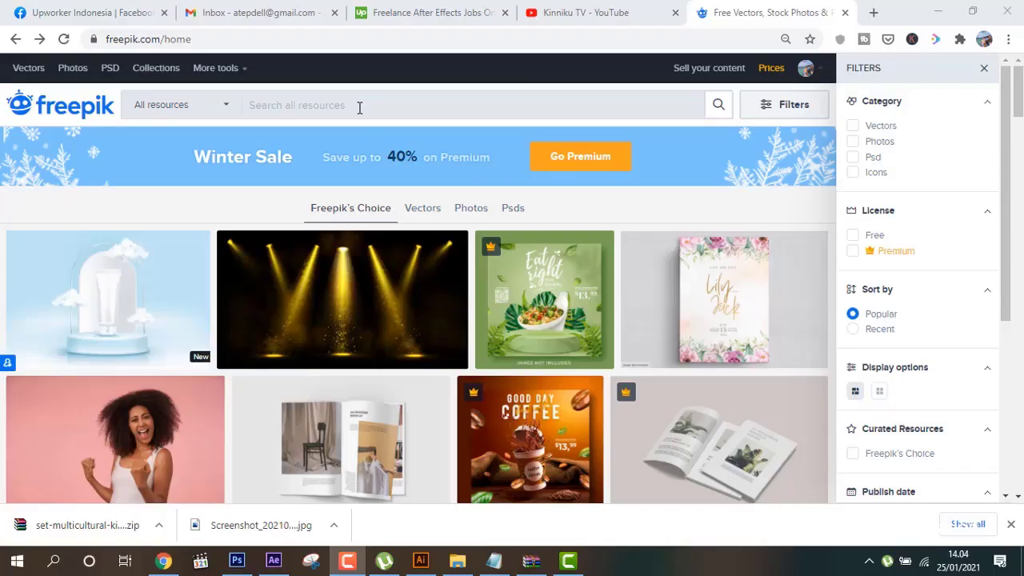
Search Freepik for 'children', filtered to free vectors only
left_click(359, 108)
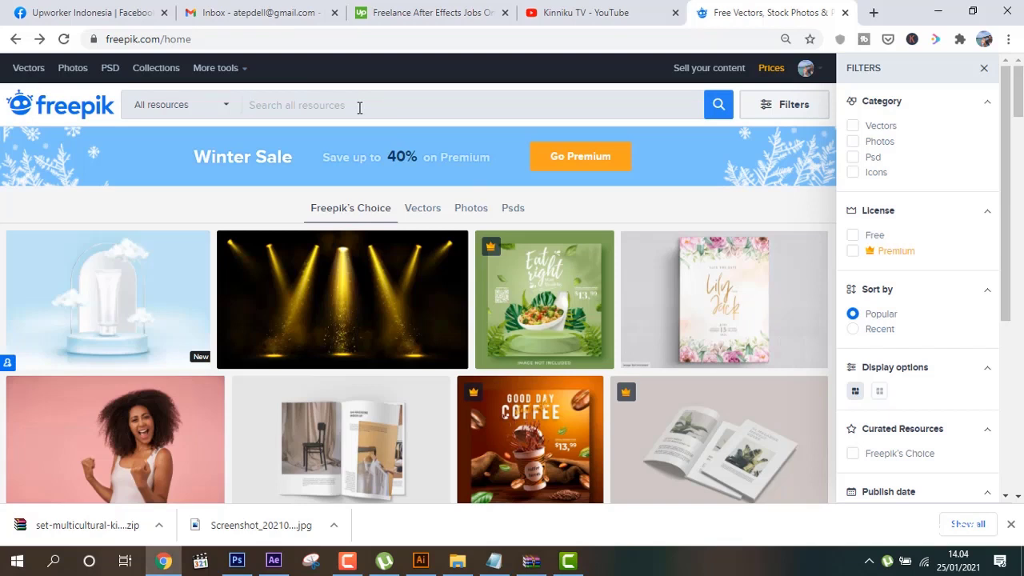
type("children")
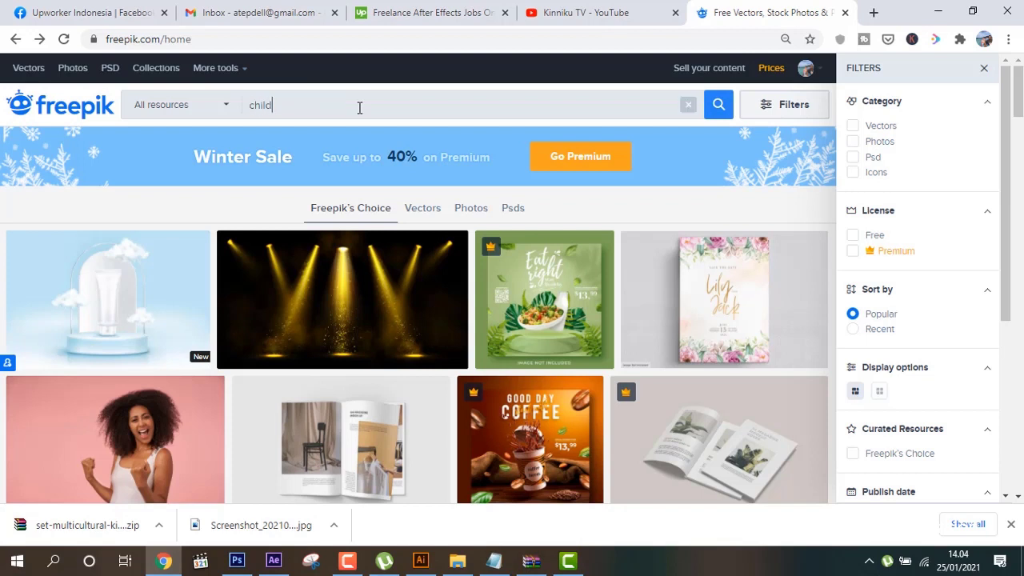
left_click(853, 127)
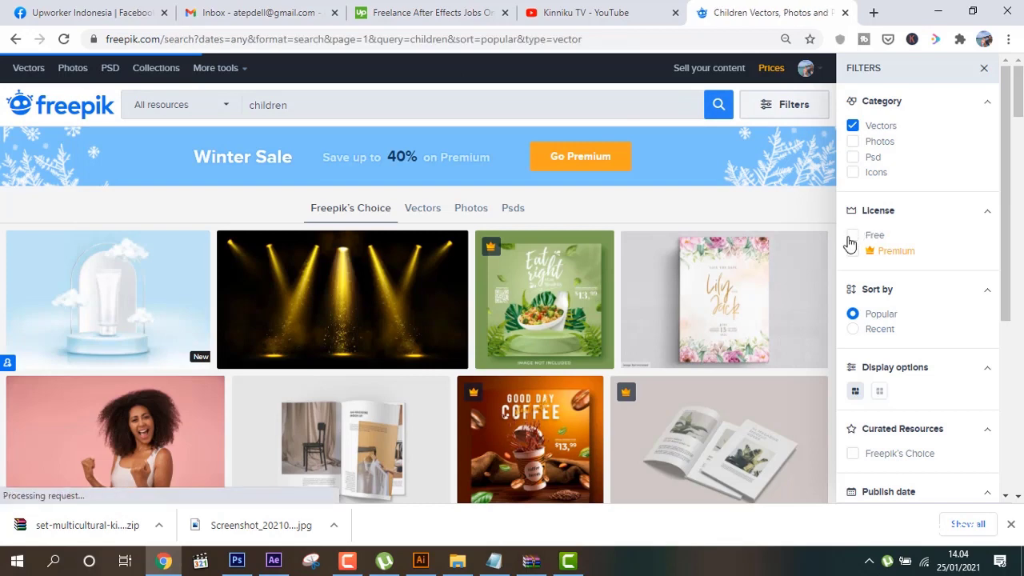
left_click(852, 235)
Open the 'Set of children character' vector and show its download options
scroll(346, 377, "down", 5)
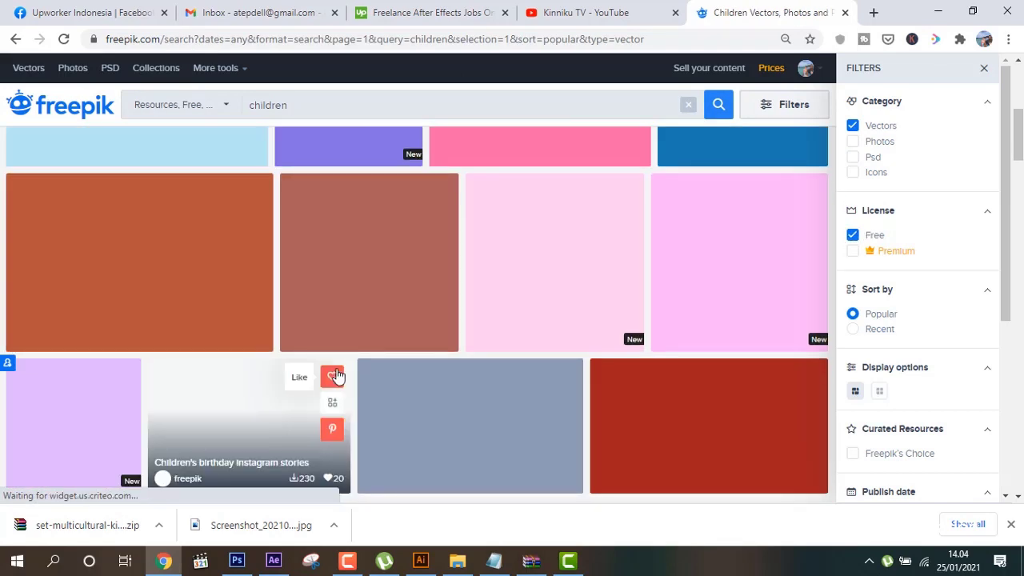
scroll(336, 376, "down", 2)
scroll(336, 376, "down", 1)
scroll(339, 376, "down", 2)
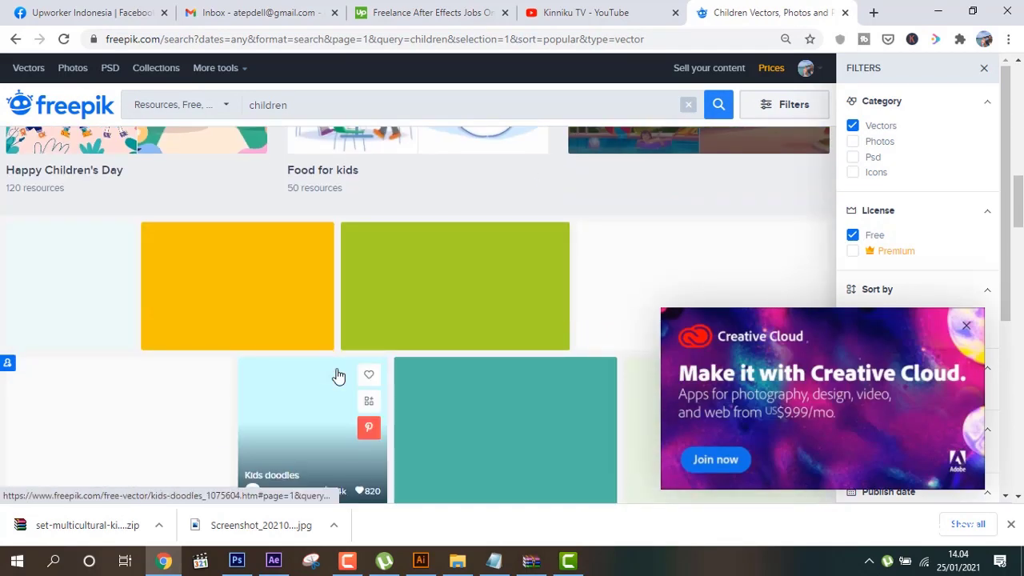
scroll(338, 376, "down", 4)
scroll(338, 375, "up", 4)
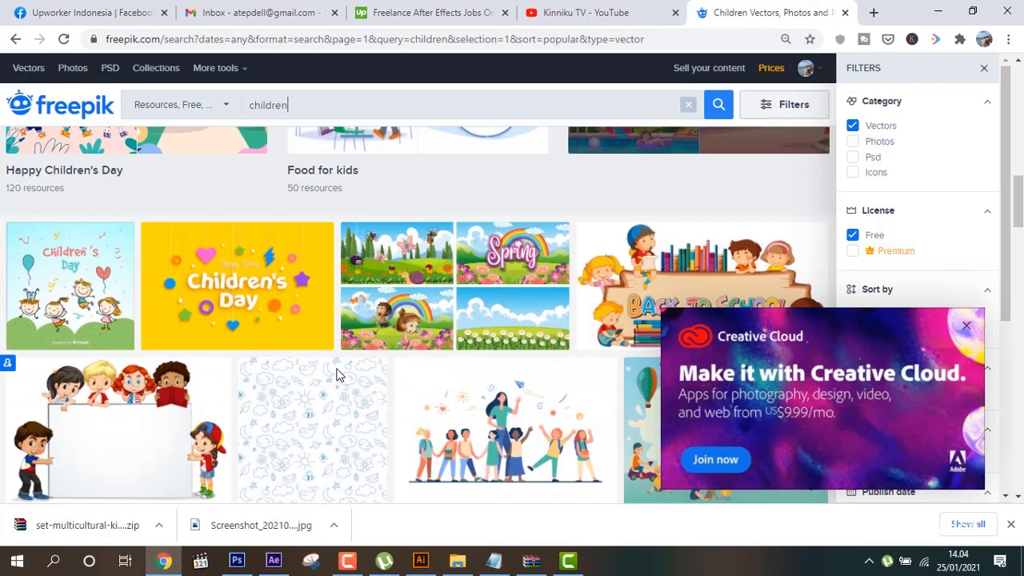
scroll(337, 373, "up", 3)
scroll(338, 373, "up", 2)
scroll(337, 376, "down", 5)
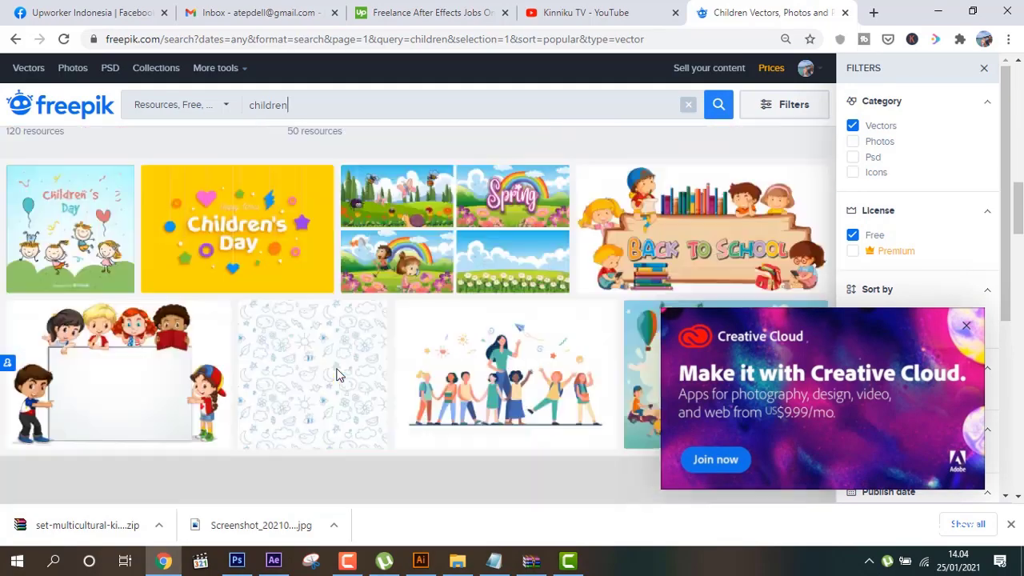
scroll(337, 374, "down", 3)
scroll(338, 376, "down", 2)
scroll(337, 375, "down", 1)
scroll(338, 376, "down", 4)
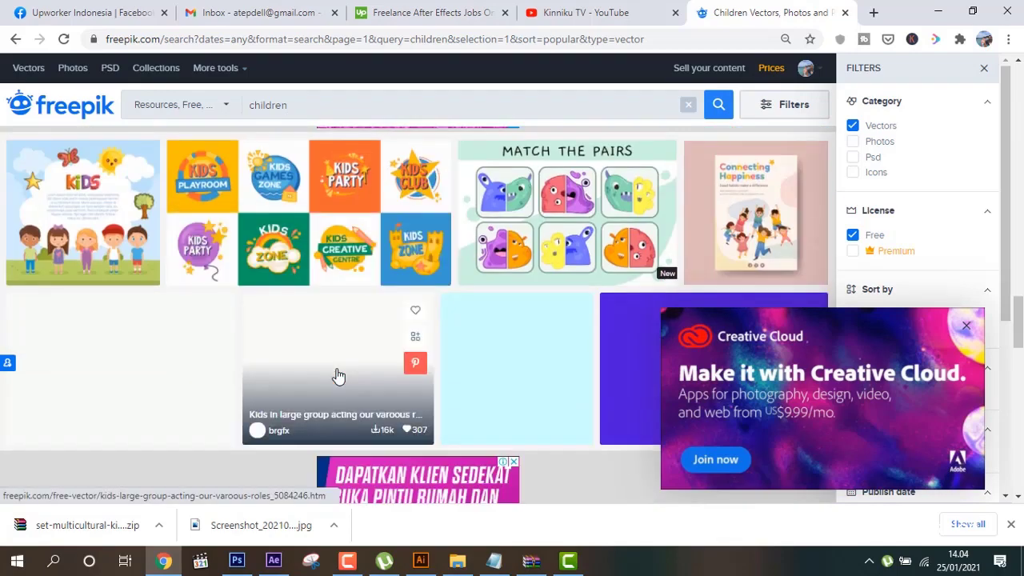
scroll(338, 376, "down", 2)
scroll(338, 377, "down", 4)
scroll(339, 376, "down", 3)
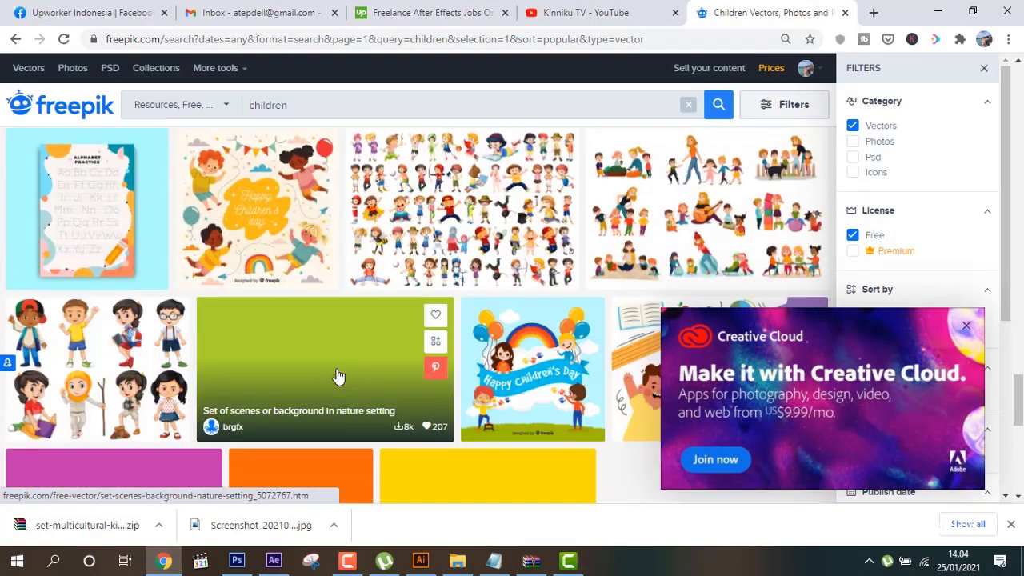
left_click(453, 196)
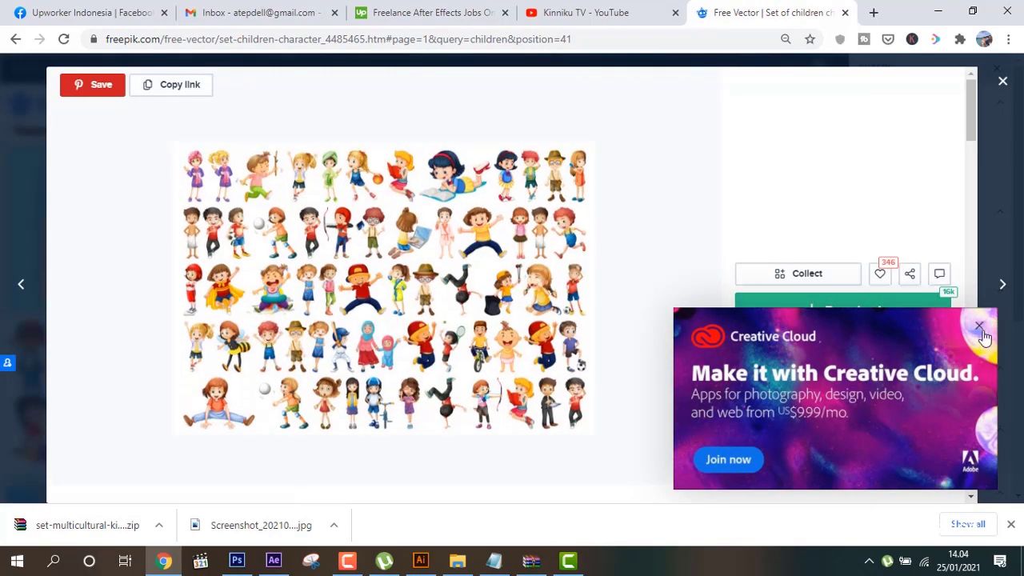
left_click(981, 331)
left_click(857, 312)
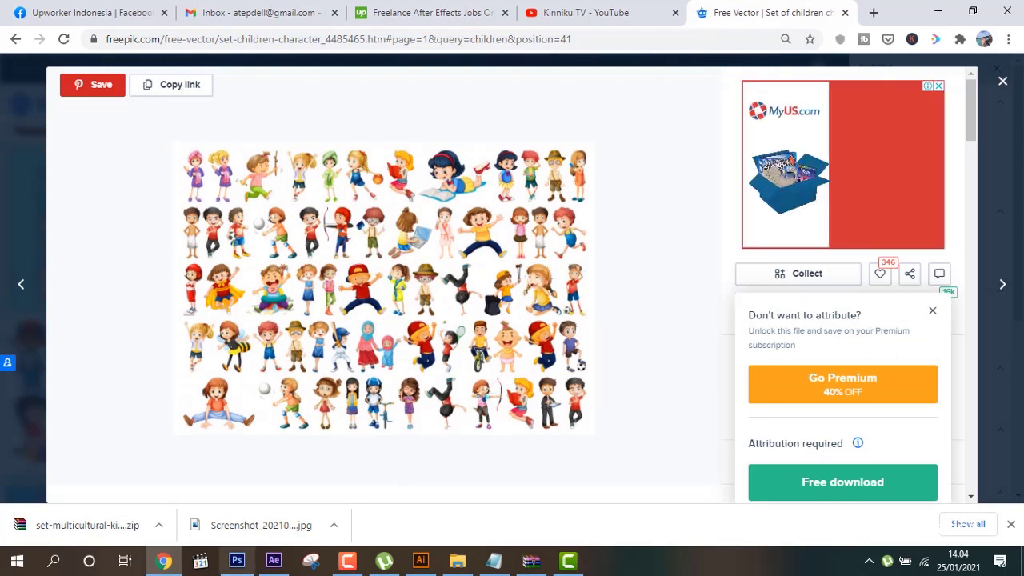
Open the downloaded kids-character zip in WinRAR and bring 25685.eps into a blank Illustrator document
left_click(430, 569)
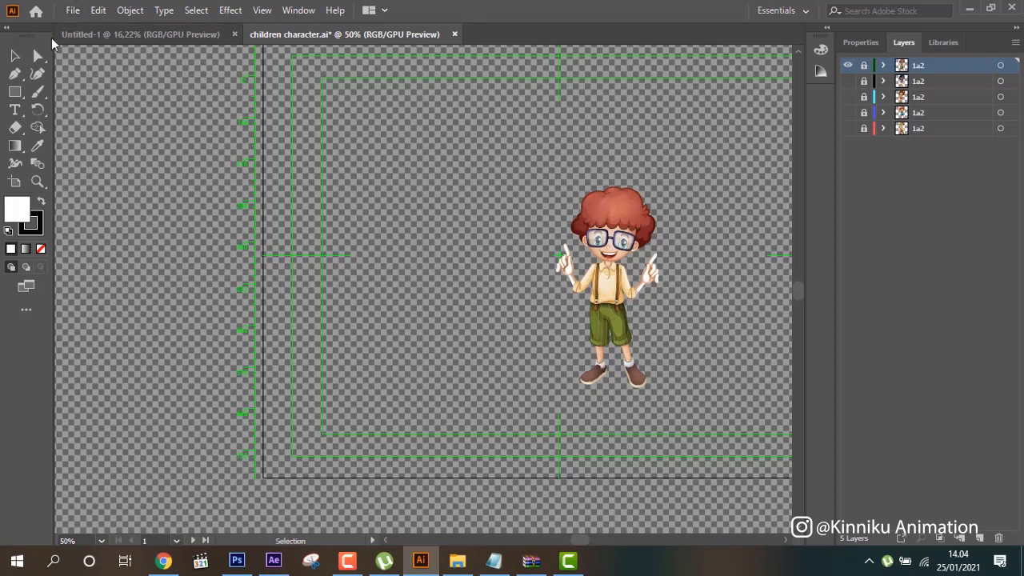
left_click(69, 35)
left_click(456, 563)
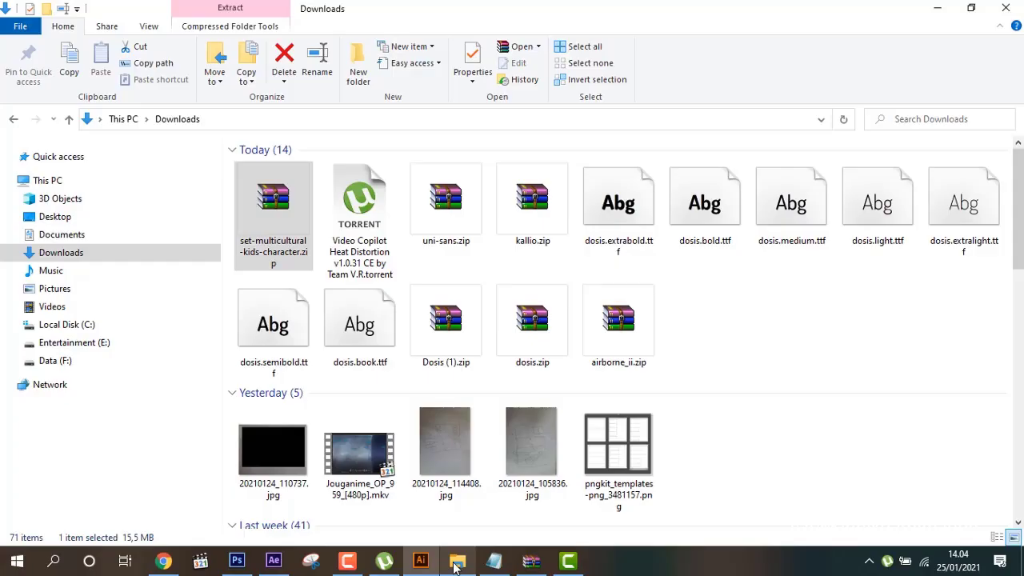
double_click(275, 237)
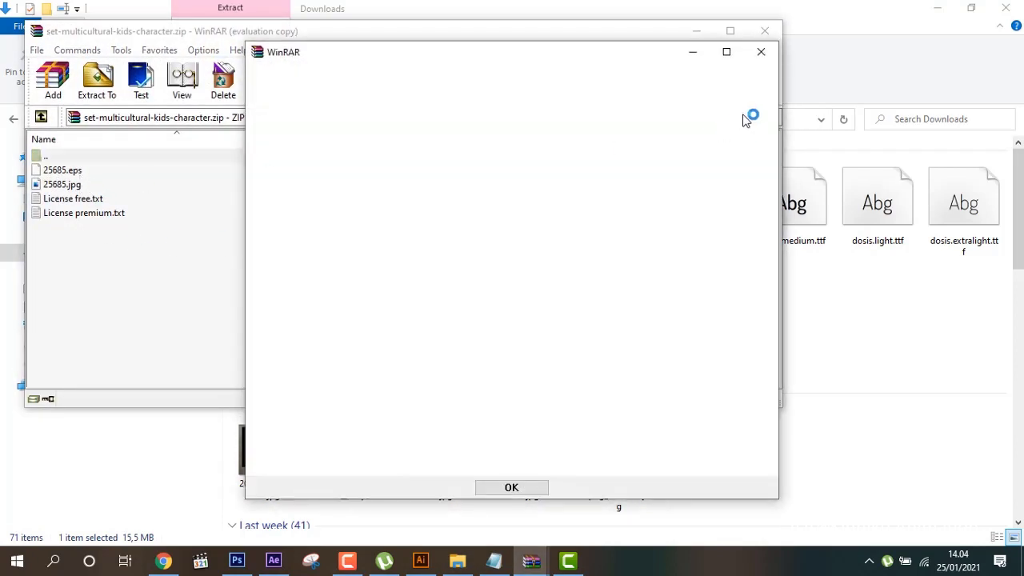
left_click(760, 52)
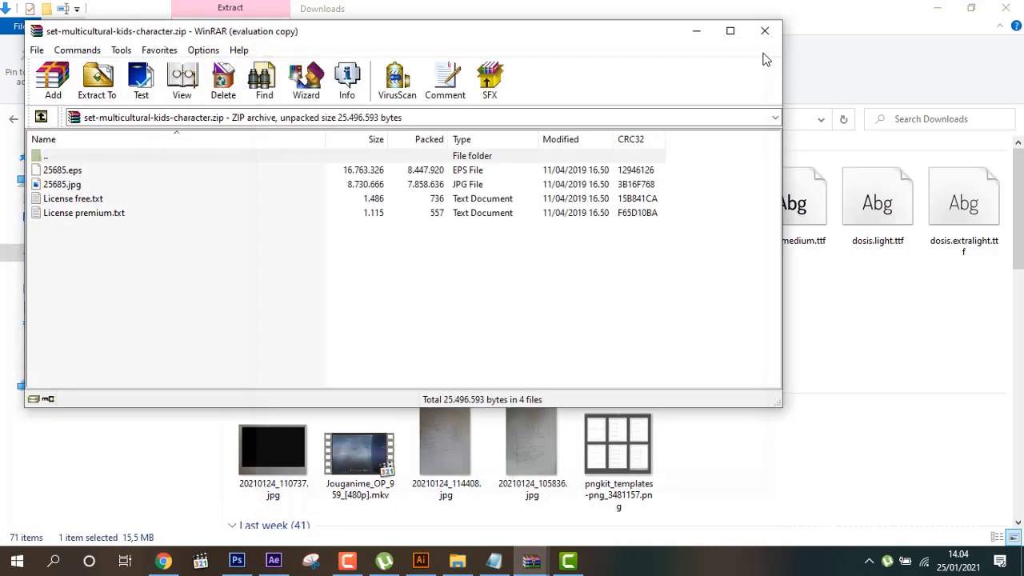
left_click(80, 173)
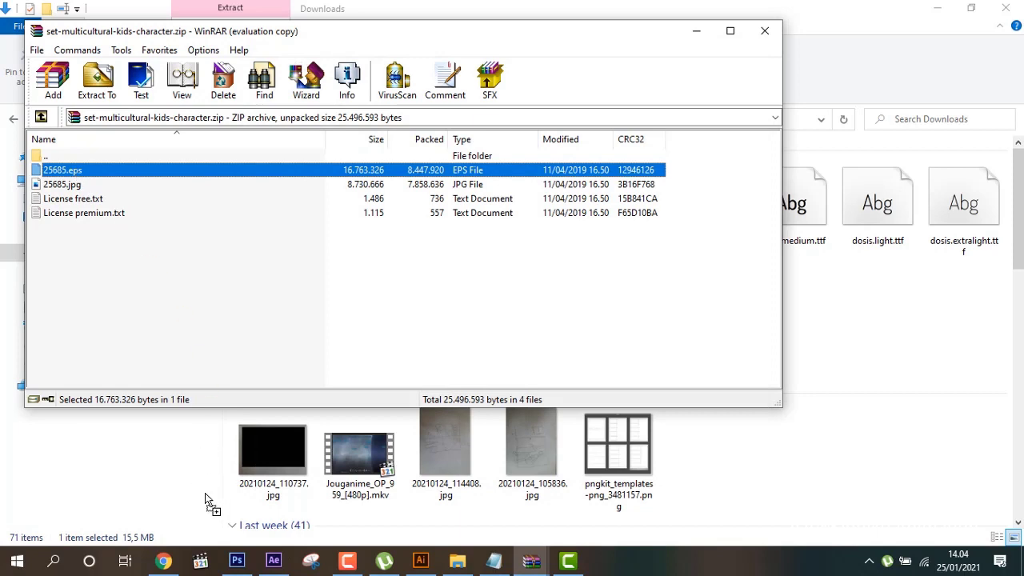
left_click(421, 560)
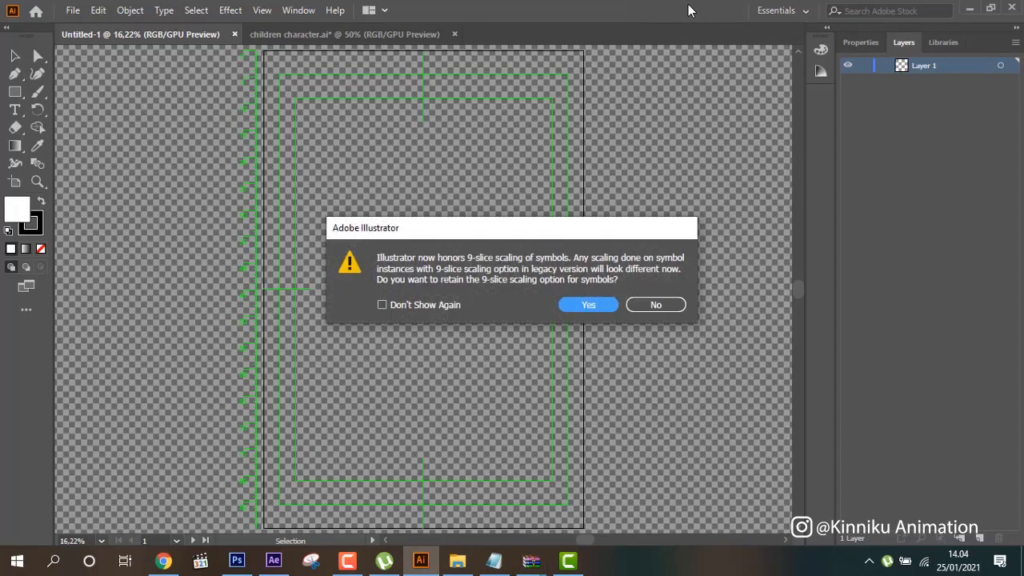
Finish opening the children EPS with 9-slice scaling kept, and pan across its characters
left_click(581, 307)
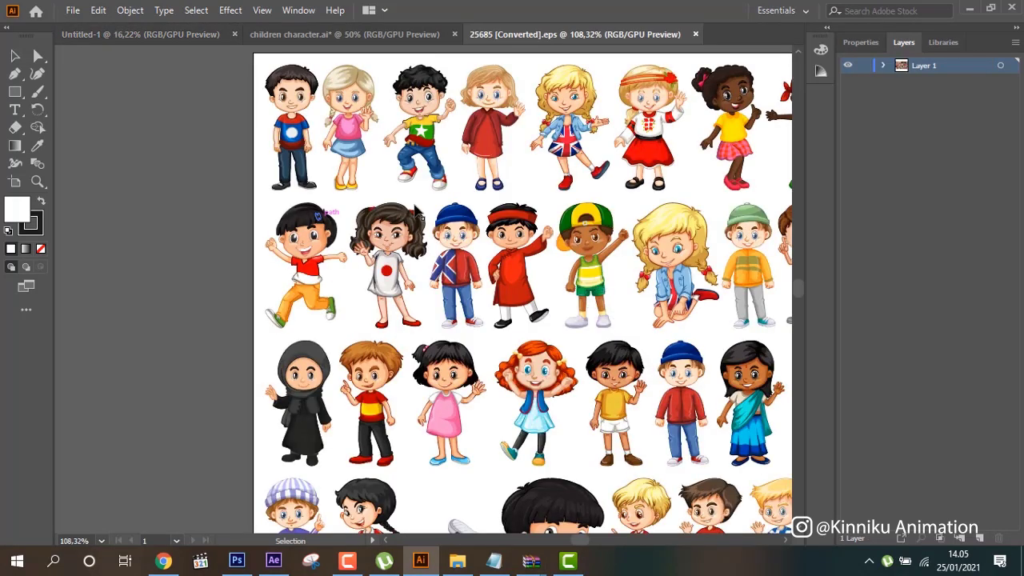
left_click_drag(541, 208, 106, 208)
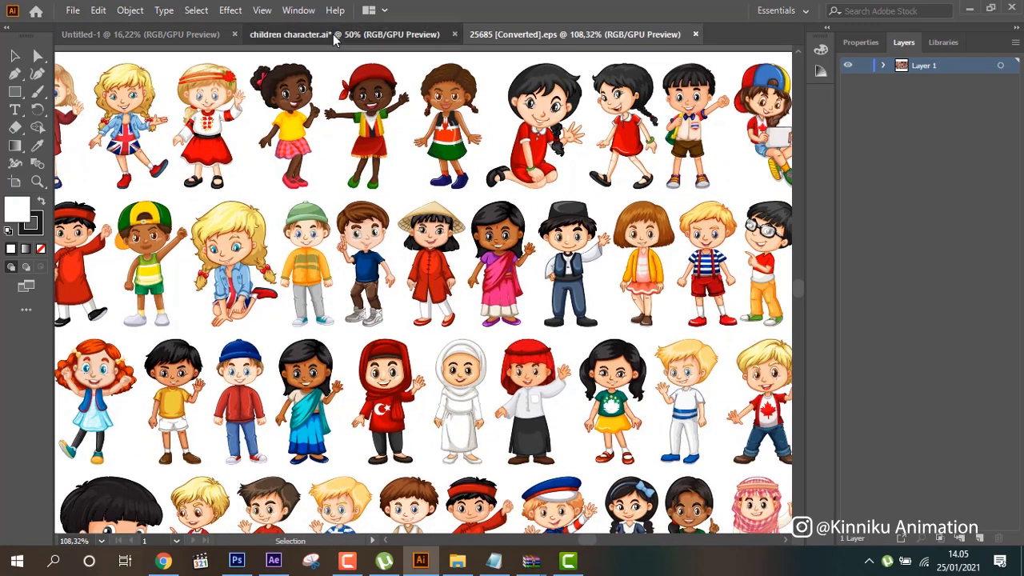
left_click(345, 34)
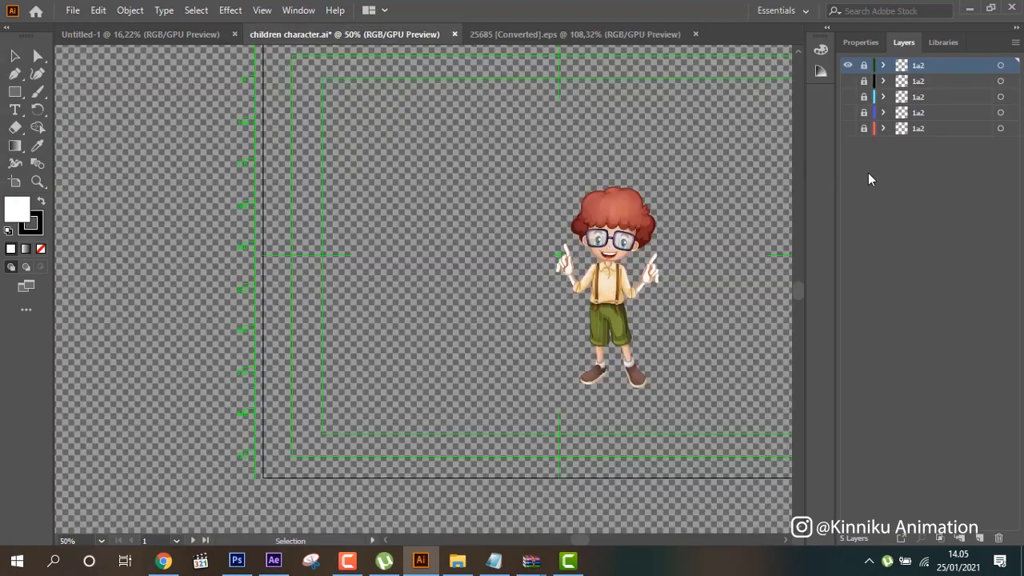
Cycle the layers in children character.ai so only the explorer boy stays visible, then close it
left_click(847, 68, "ctrl")
left_click(847, 69, "ctrl")
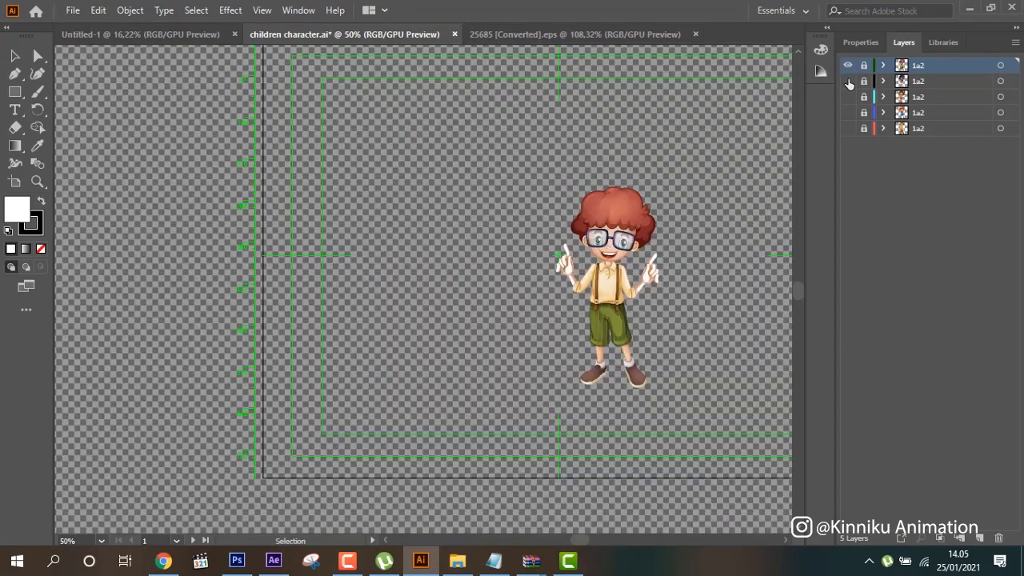
left_click(849, 80, "ctrl")
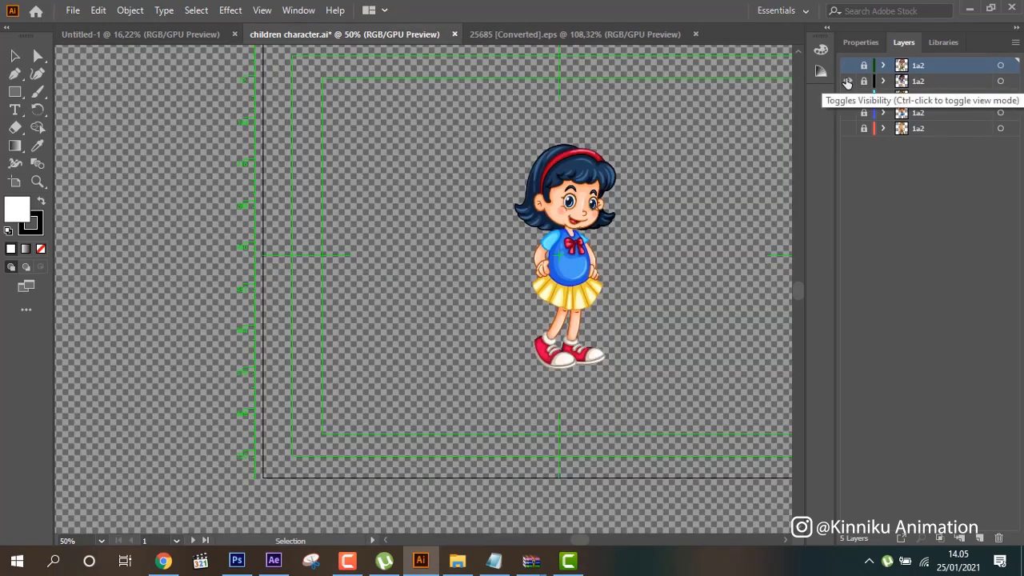
left_click(848, 97, "ctrl")
left_click(848, 96, "ctrl")
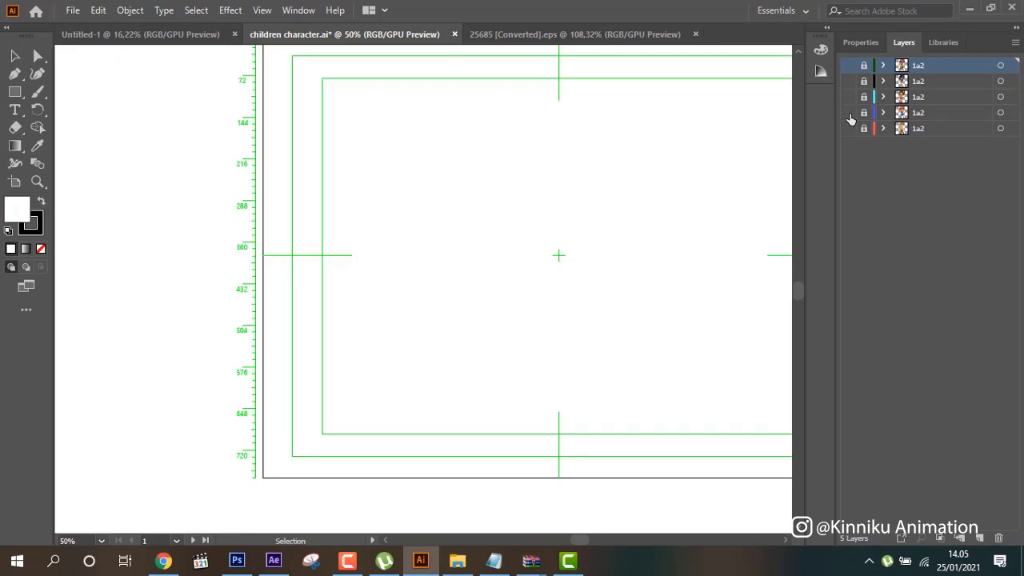
left_click(849, 113, "ctrl")
left_click(849, 127, "ctrl")
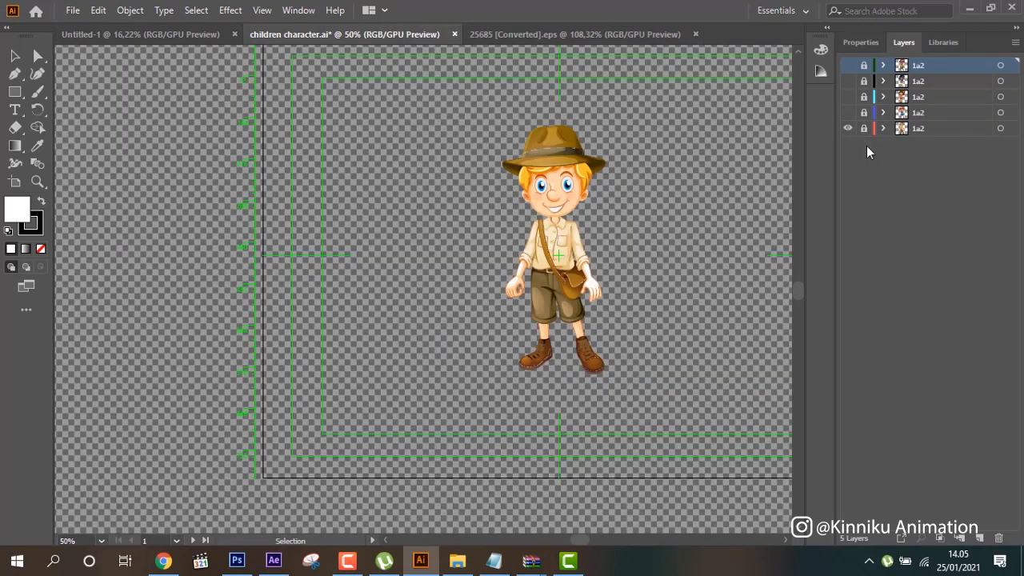
left_click(455, 33)
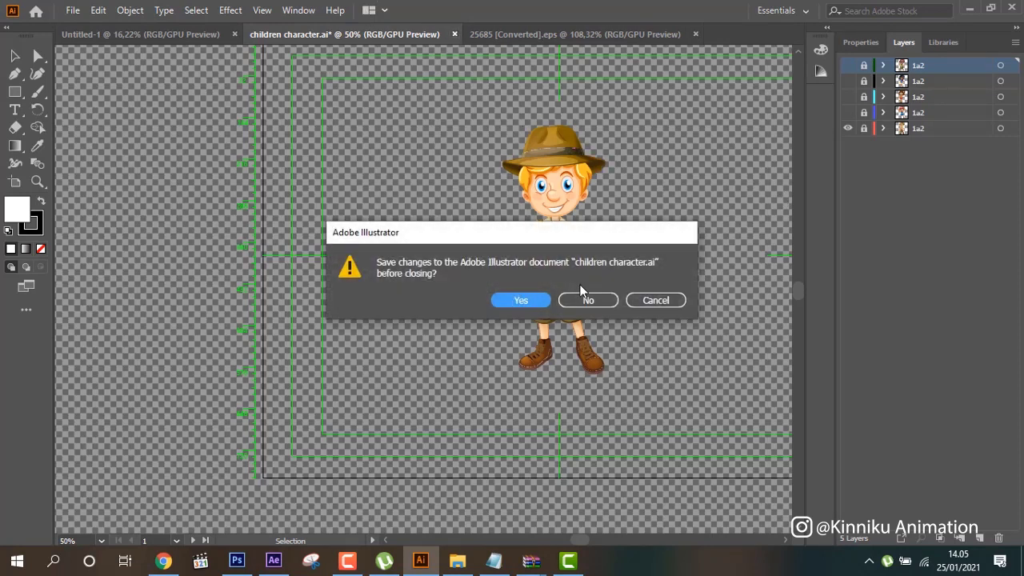
Save children character.ai and import it into the After Effects project
left_click(522, 301)
left_click(274, 560)
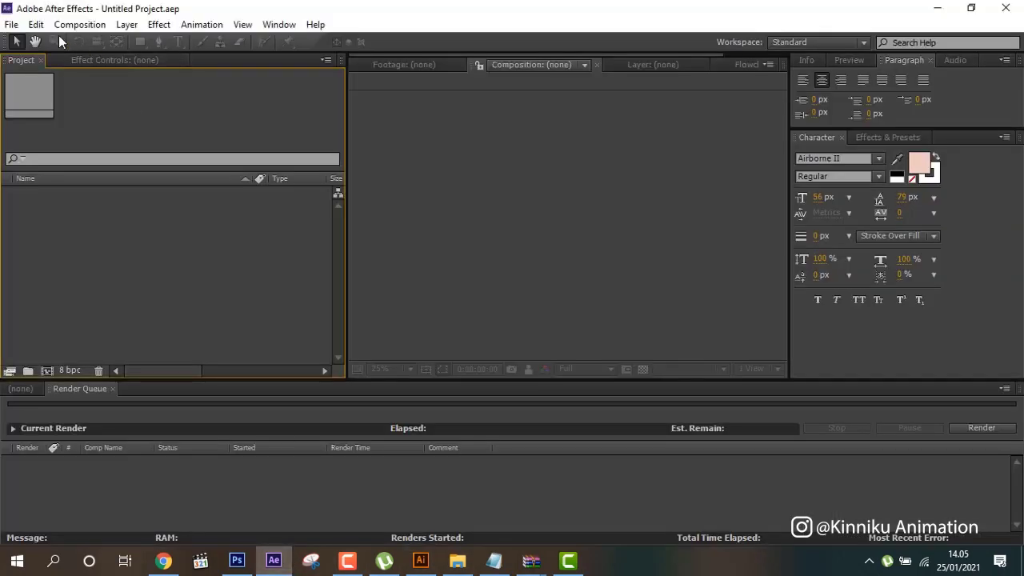
double_click(167, 239)
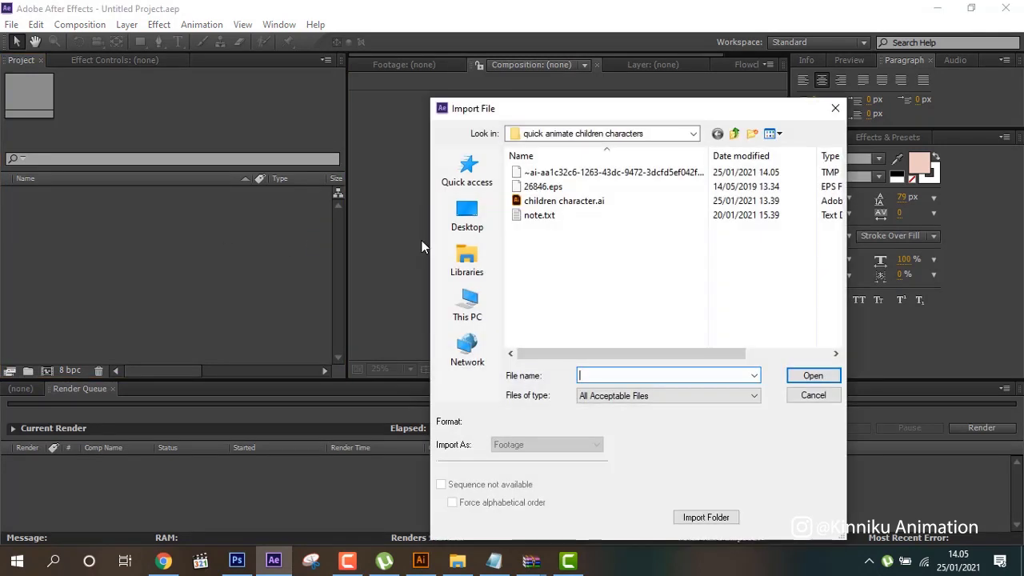
double_click(585, 201)
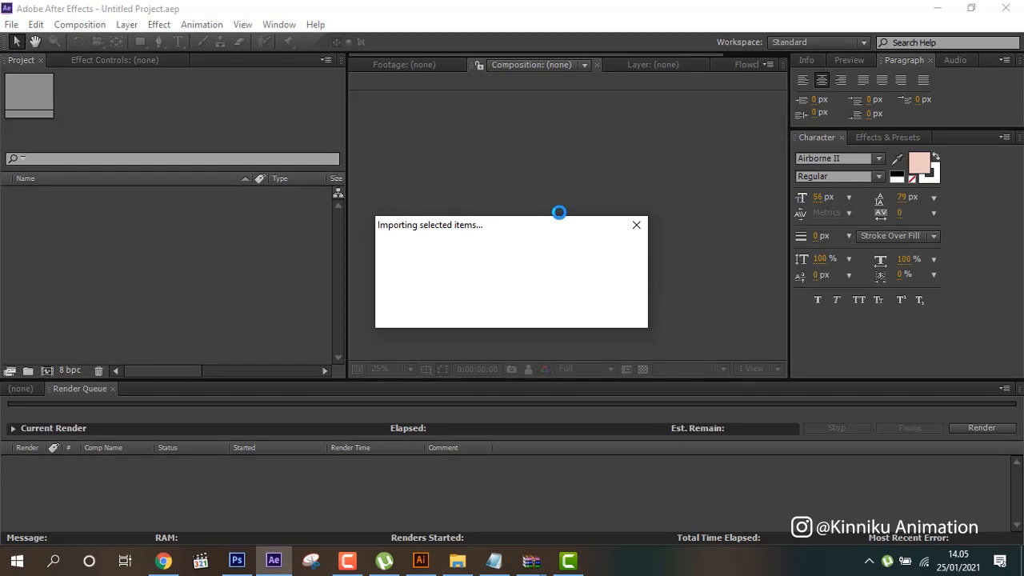
left_click(529, 341)
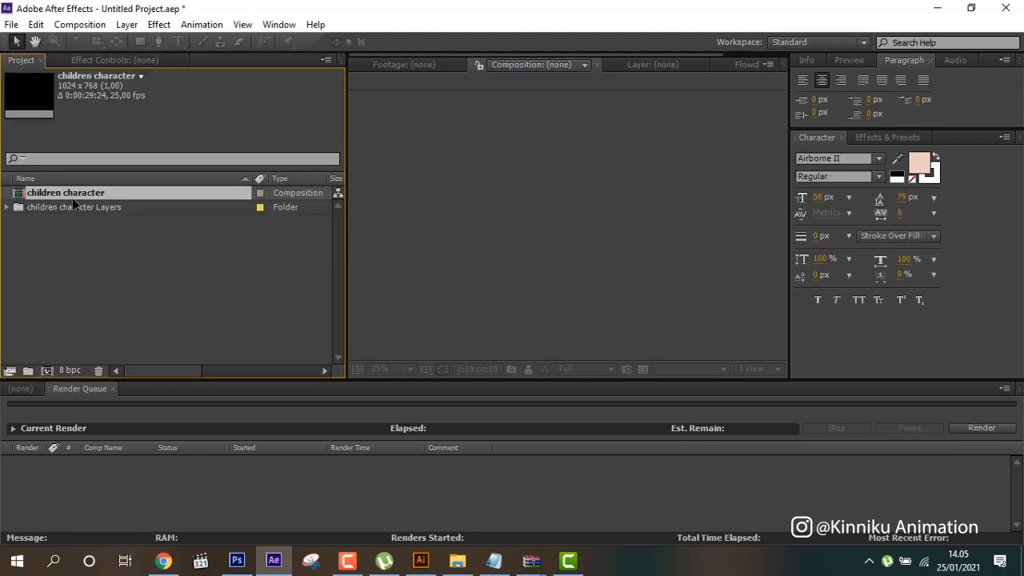
Open the children character comp at 100% zoom over the transparency grid
double_click(73, 195)
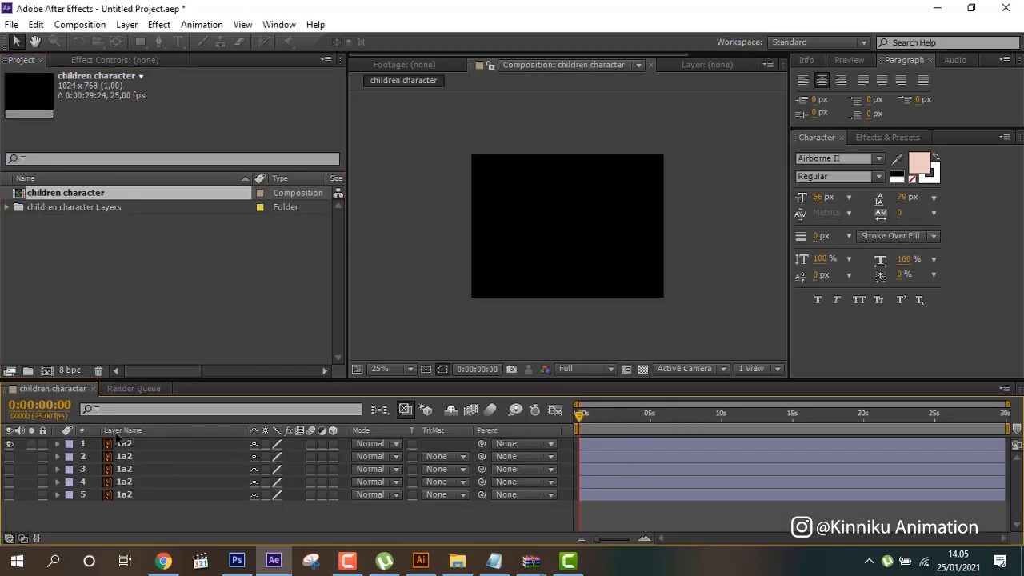
left_click(642, 369)
key("slash")
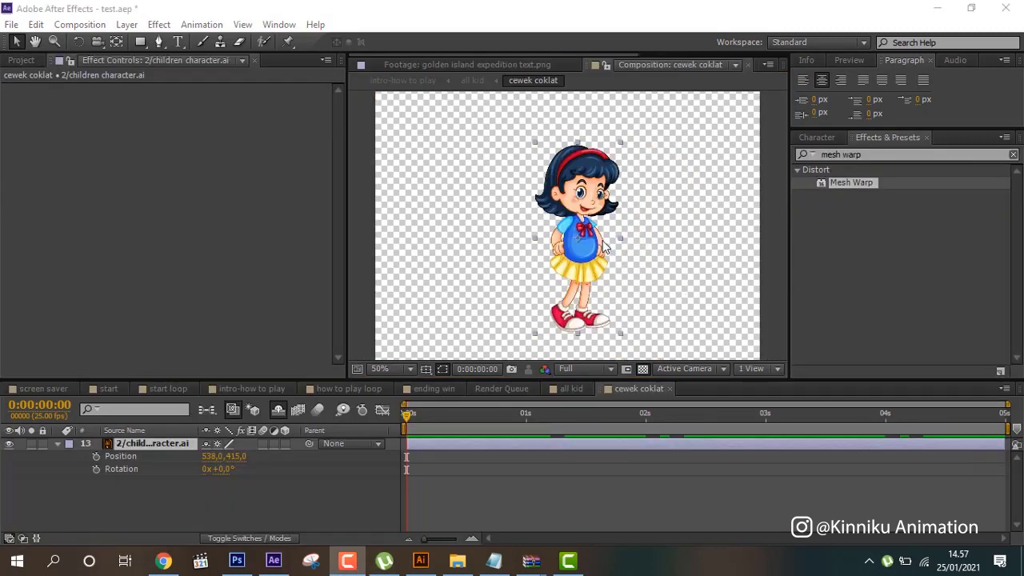
Apply Mesh Warp to the girl layer and reveal its mesh, position and rotation keyframes
left_click(144, 449)
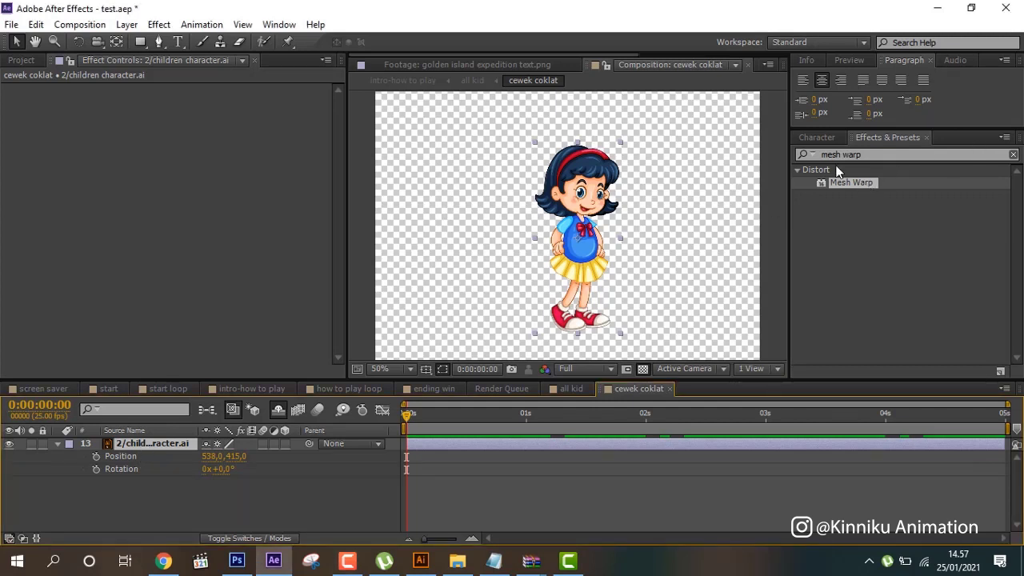
left_click(862, 154)
double_click(863, 184)
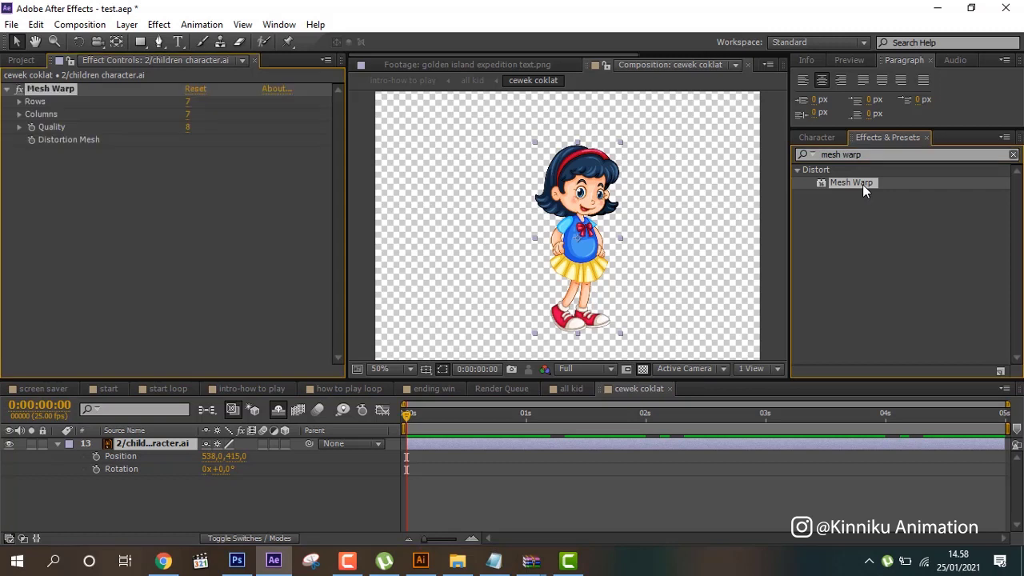
left_click(167, 444)
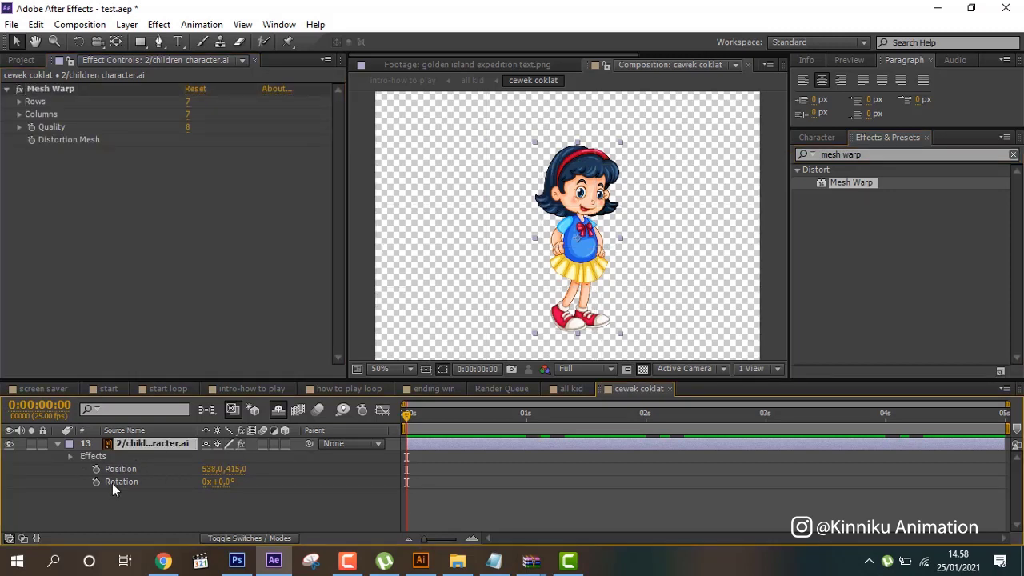
left_click(160, 444)
key("ctrl+v")
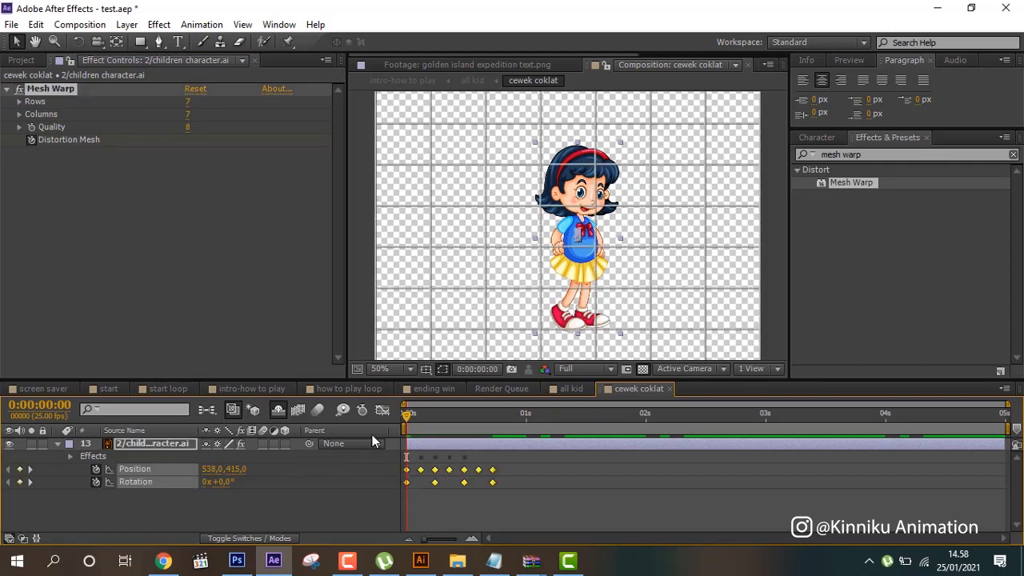
key("u")
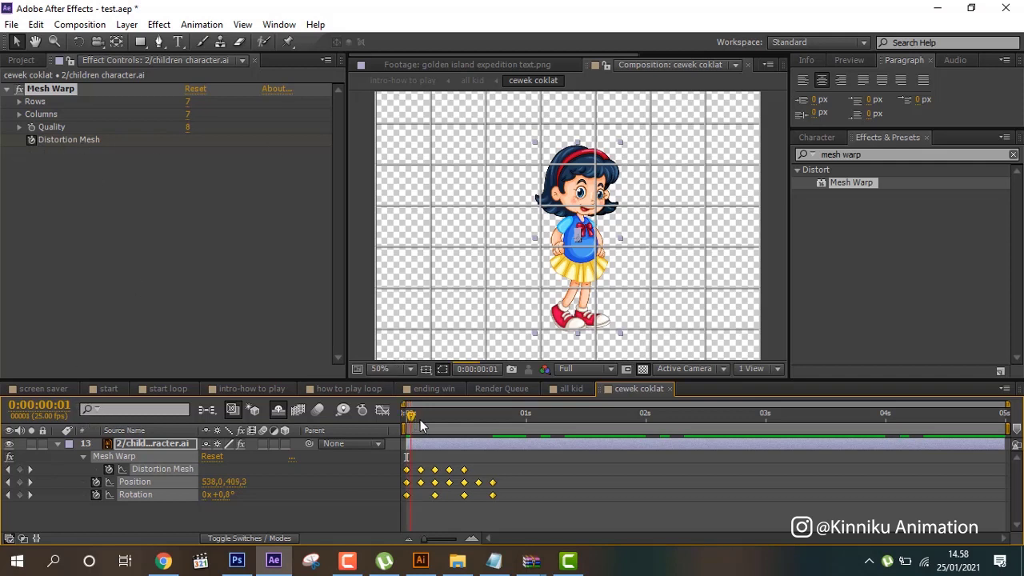
Scrub and play back the girl's sway animation, ending at frame 12
left_click_drag(408, 417, 465, 432)
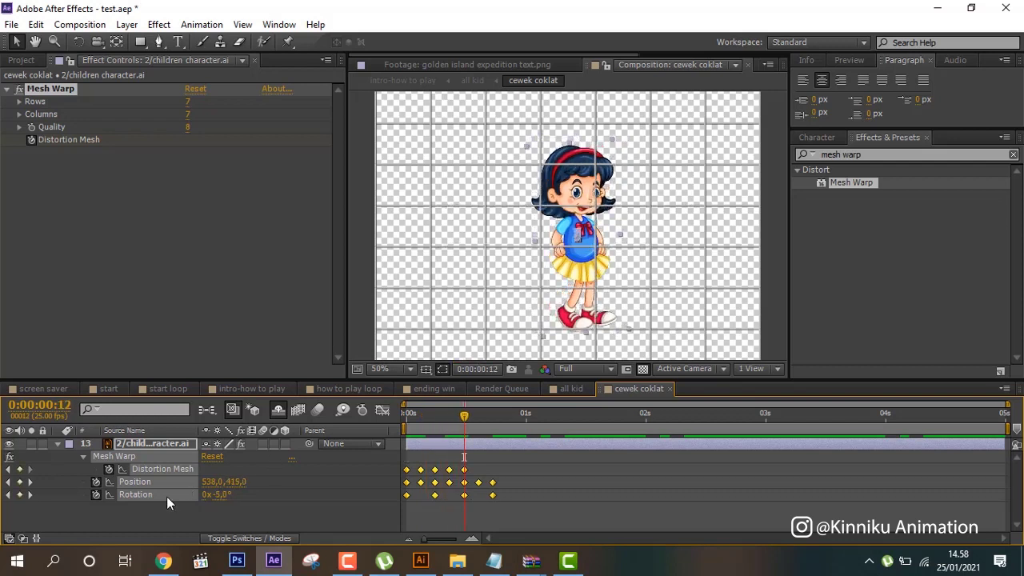
key("Home")
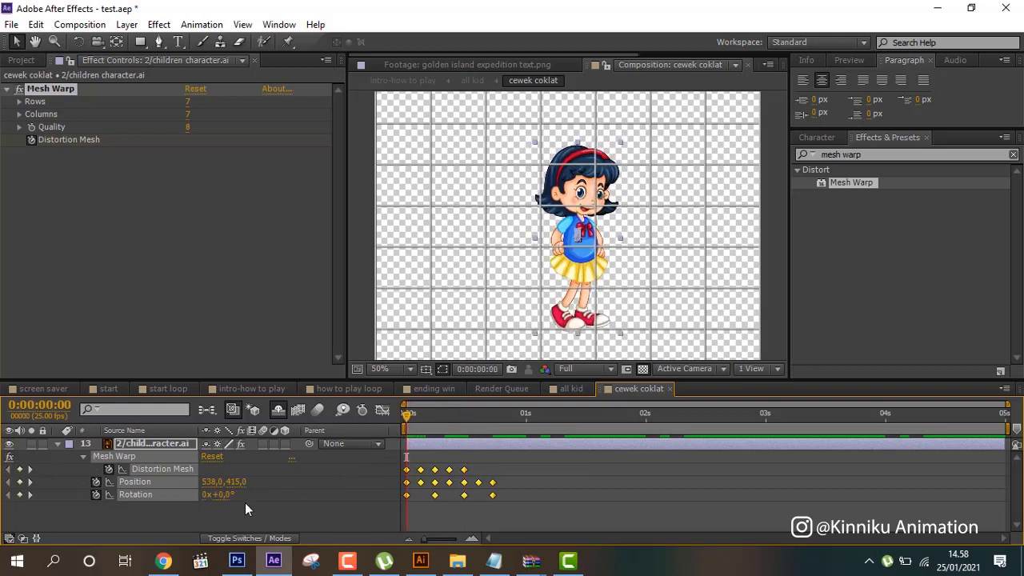
key("space")
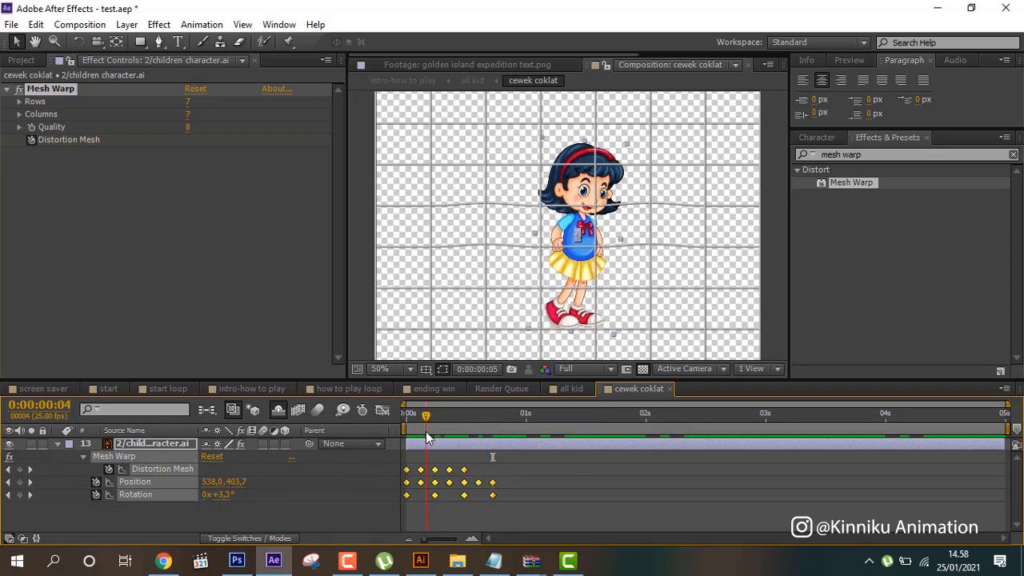
left_click_drag(436, 433, 404, 424)
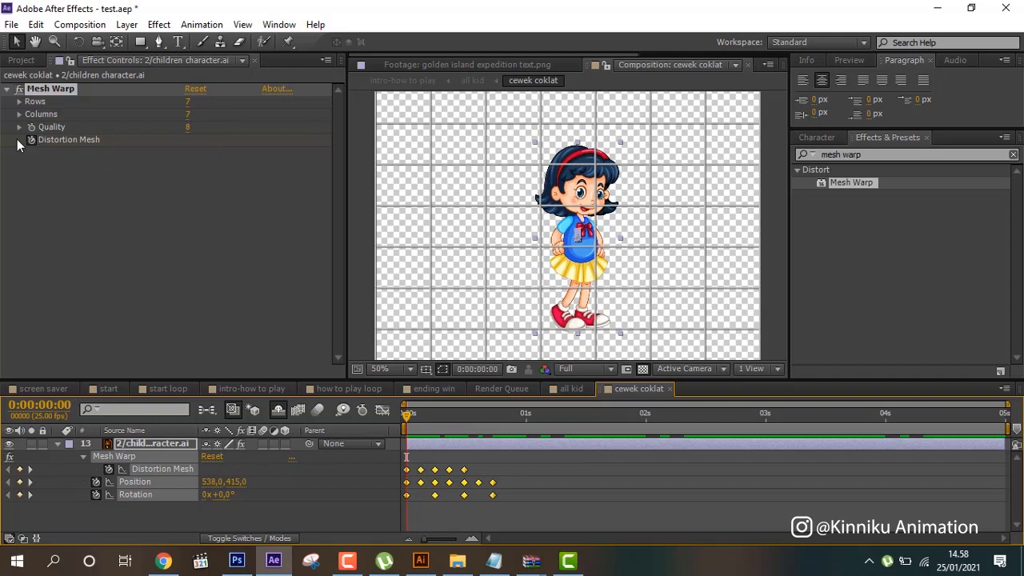
left_click(52, 111)
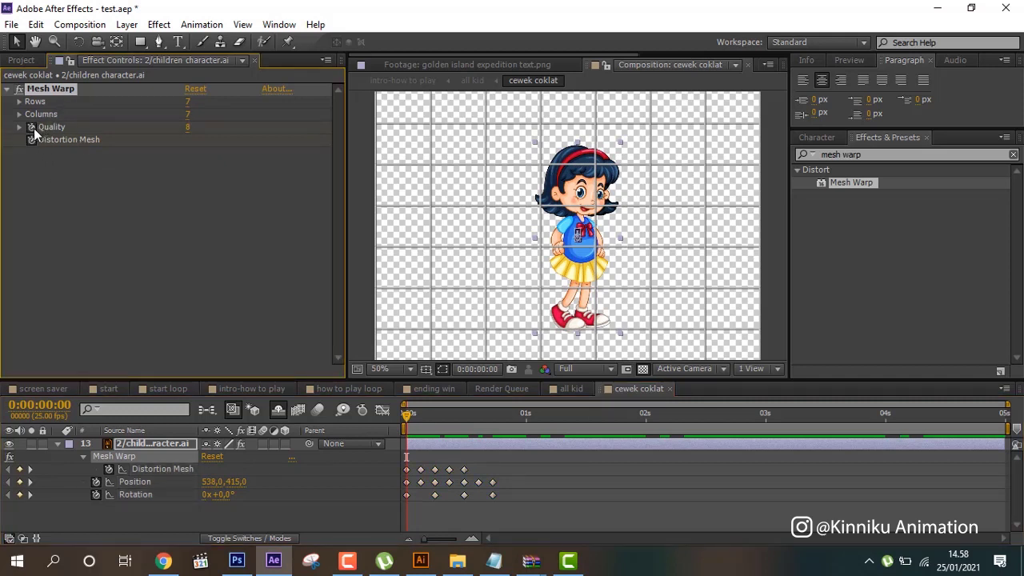
scroll(552, 255, "up", 2)
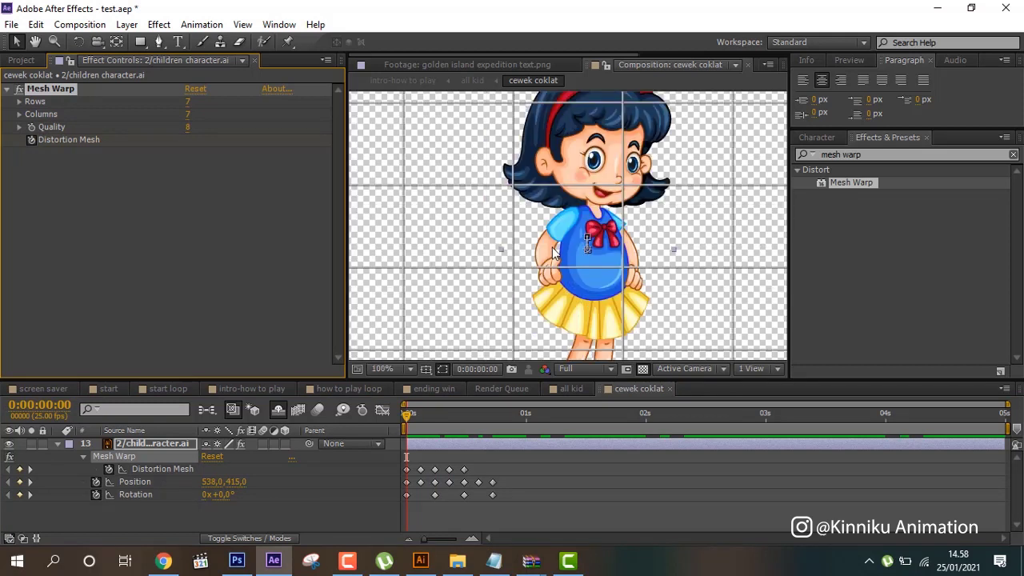
mouse_move(412, 417)
left_mouse_down()
mouse_move(505, 413)
mouse_move(431, 413)
mouse_move(446, 390)
left_mouse_up()
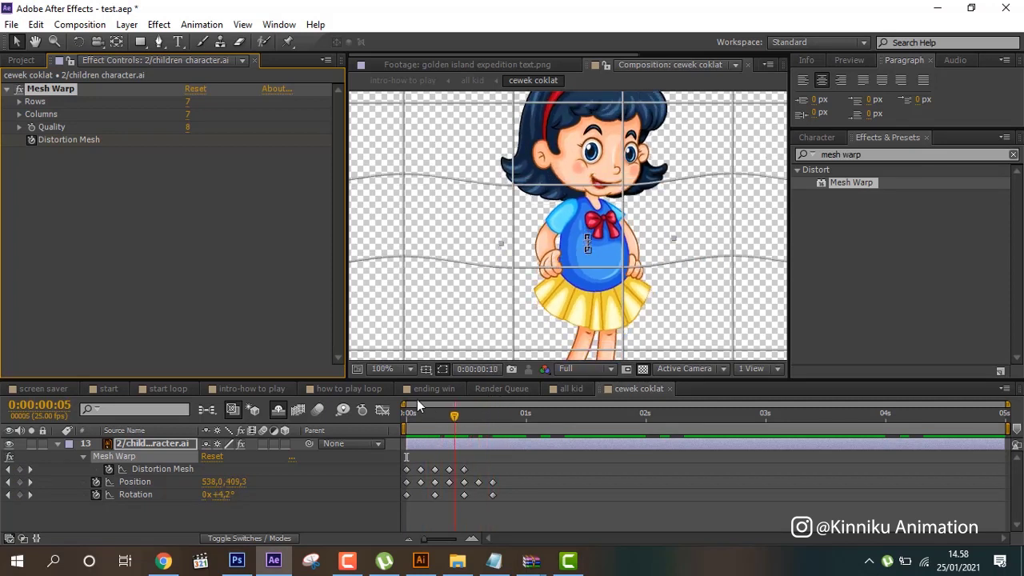
scroll(498, 270, "down", 2)
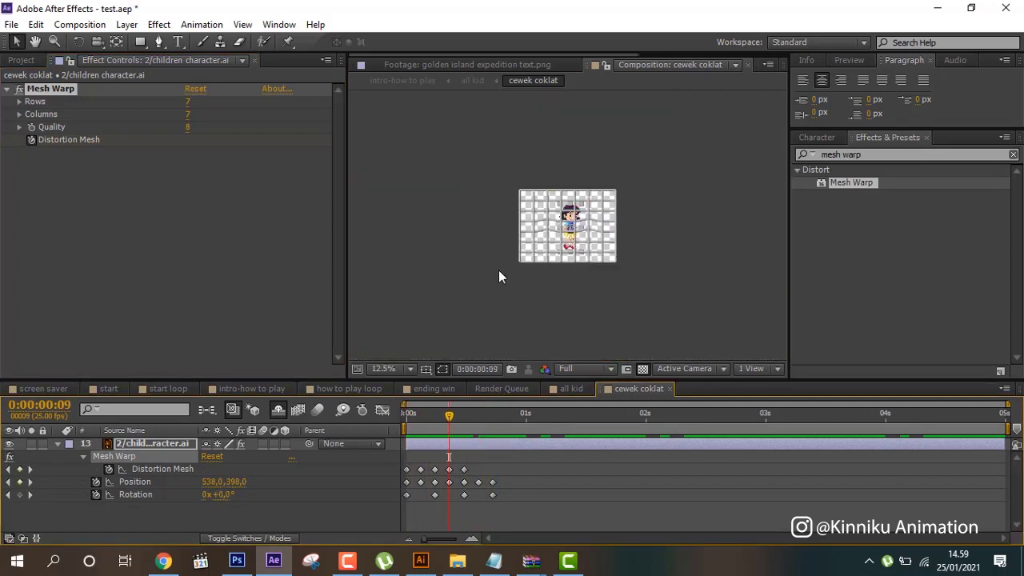
left_click(465, 413)
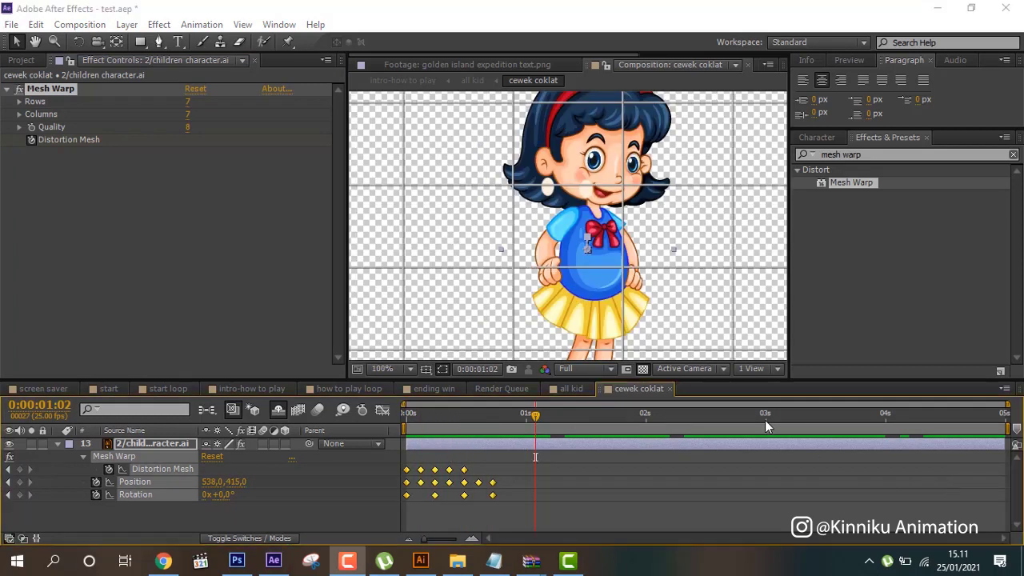
Copy all Distortion Mesh, Position and Rotation keyframes and paste them at 3 seconds
left_click(766, 415)
left_click_drag(548, 501, 396, 469)
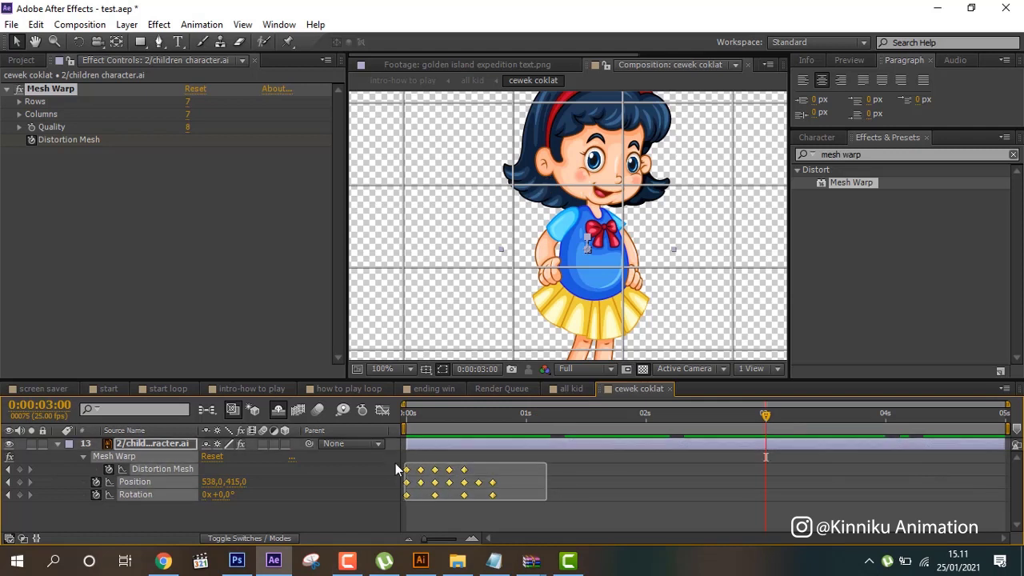
key("ctrl+c")
key("ctrl+v")
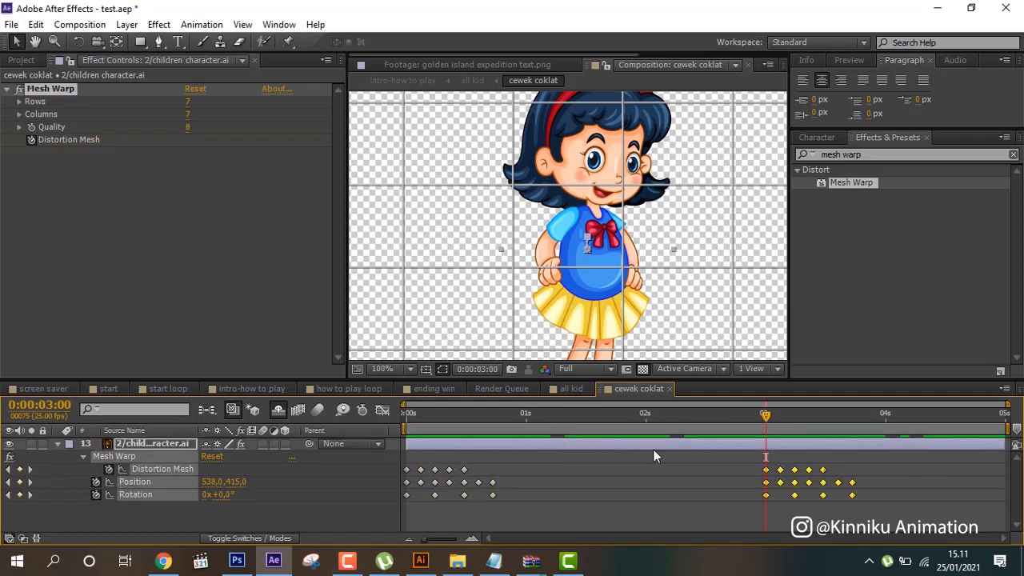
Hide the mesh grid, then zoom and pan the view to frame the girl's face
left_click(504, 168)
key("period")
key("h")
left_click_drag(564, 163, 578, 263)
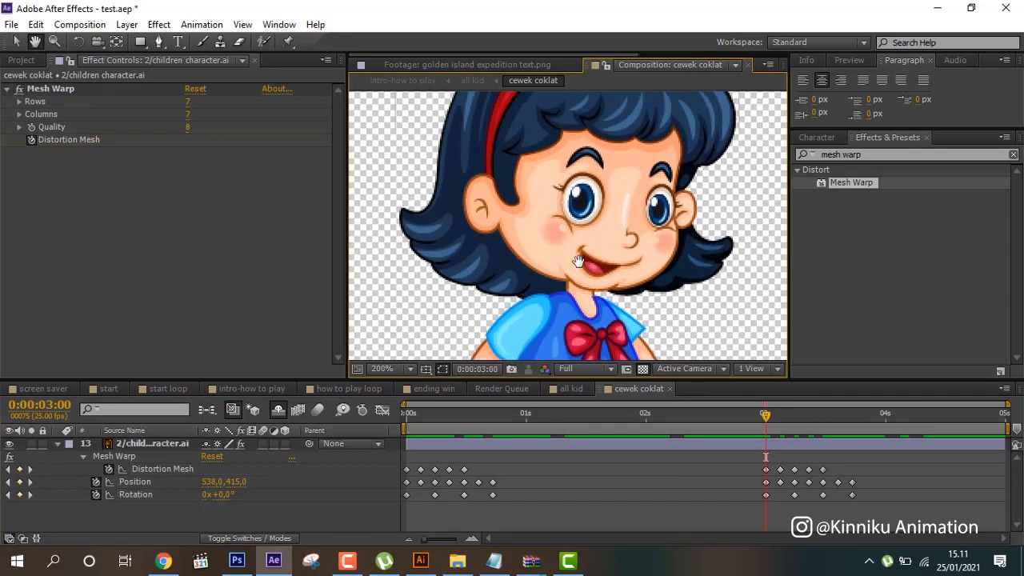
key("v")
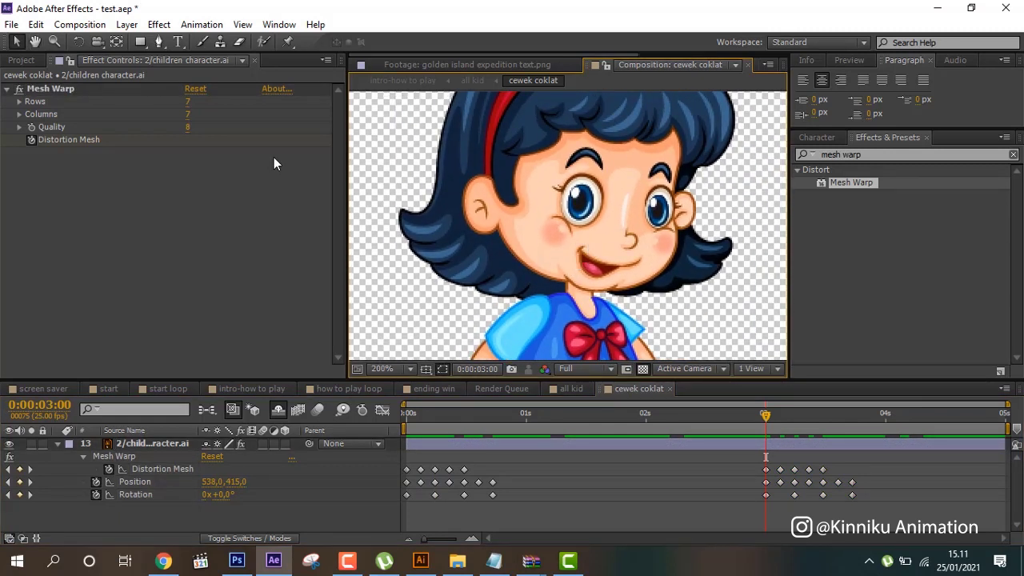
left_click_drag(137, 46, 186, 72)
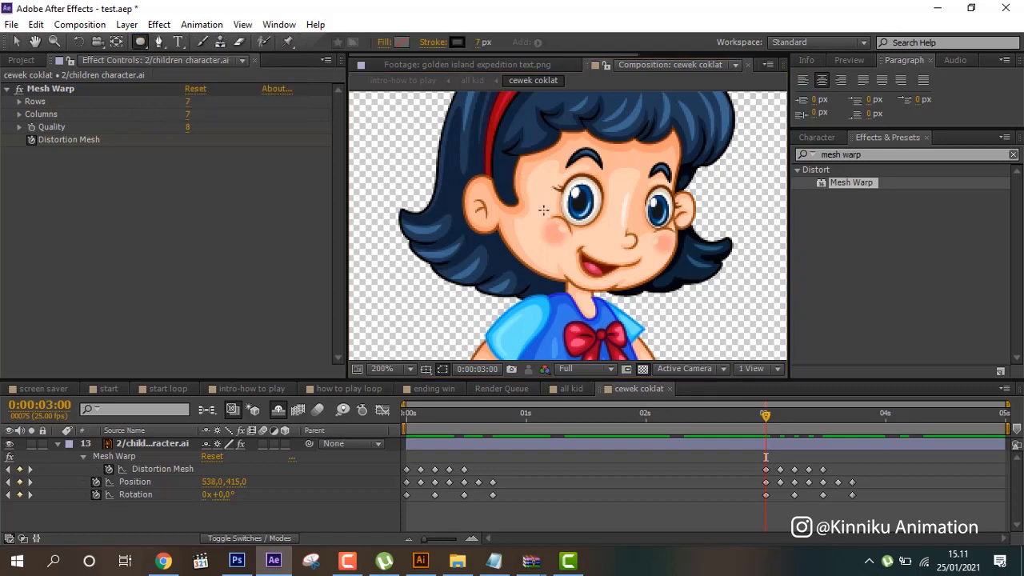
Draw an ellipse over the girl's left eye with no stroke and a skin-sampled fill
left_click_drag(543, 210, 582, 244)
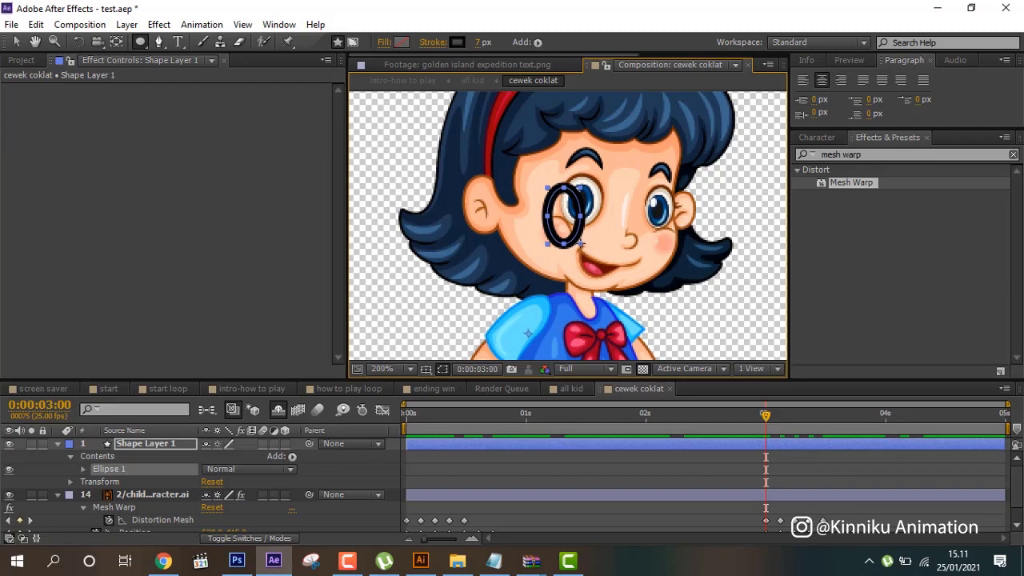
left_click(442, 43)
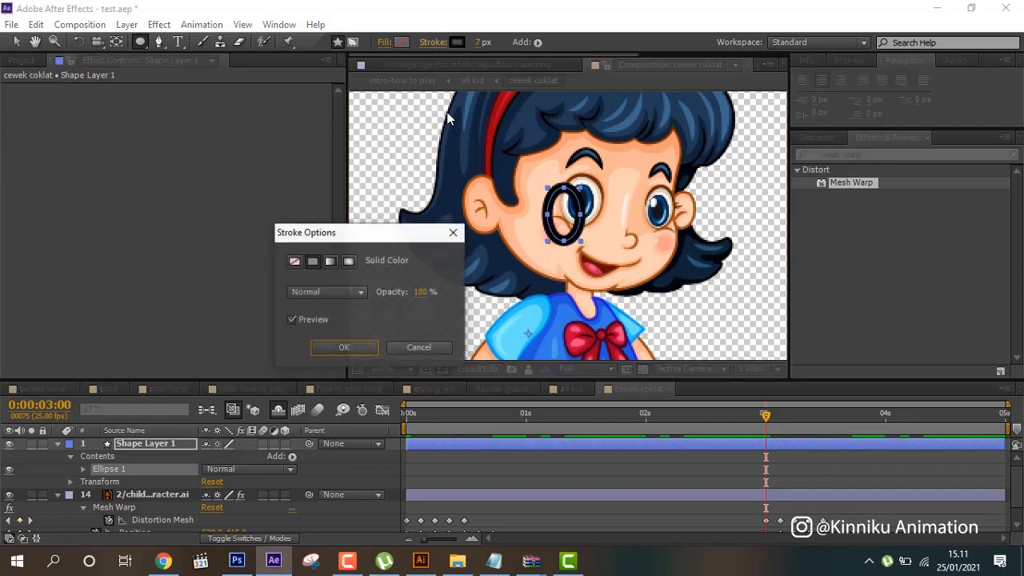
left_click(294, 260)
left_click(338, 348)
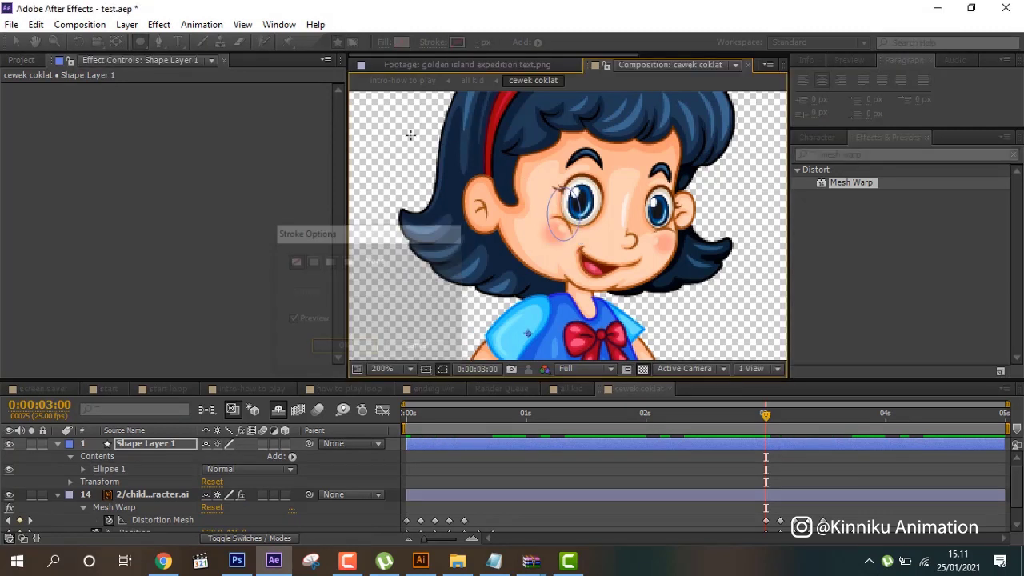
left_click(402, 41)
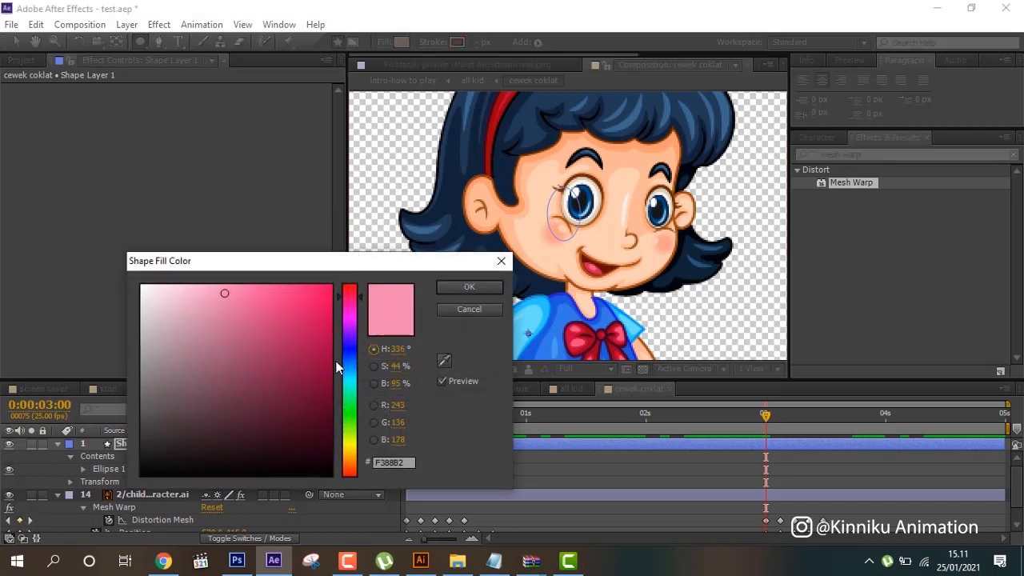
left_click(444, 361)
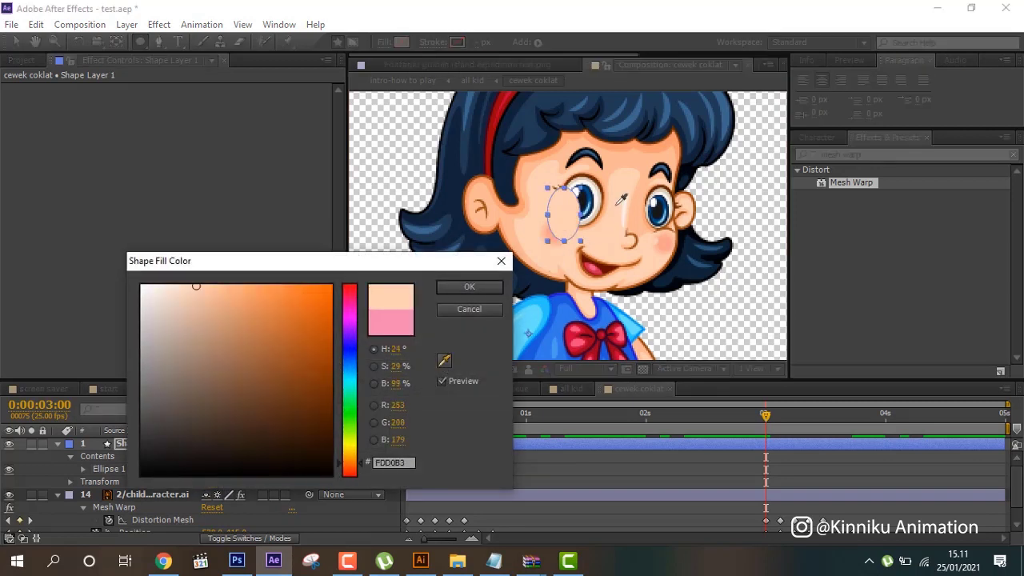
left_click(617, 200)
left_click(484, 290)
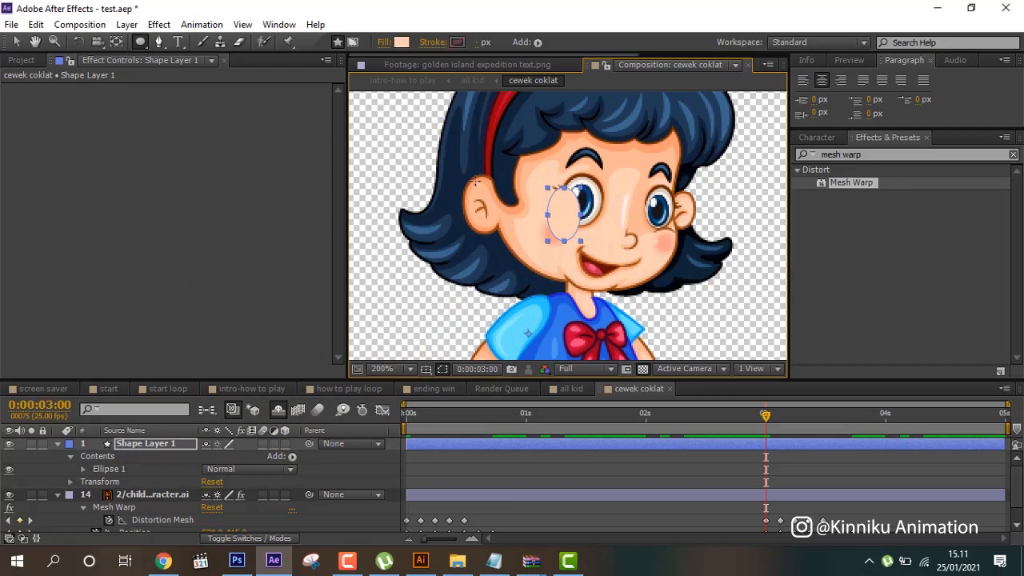
Position the ellipse over the eye and keyframe a slight rotation
scroll(482, 181, "up", 2)
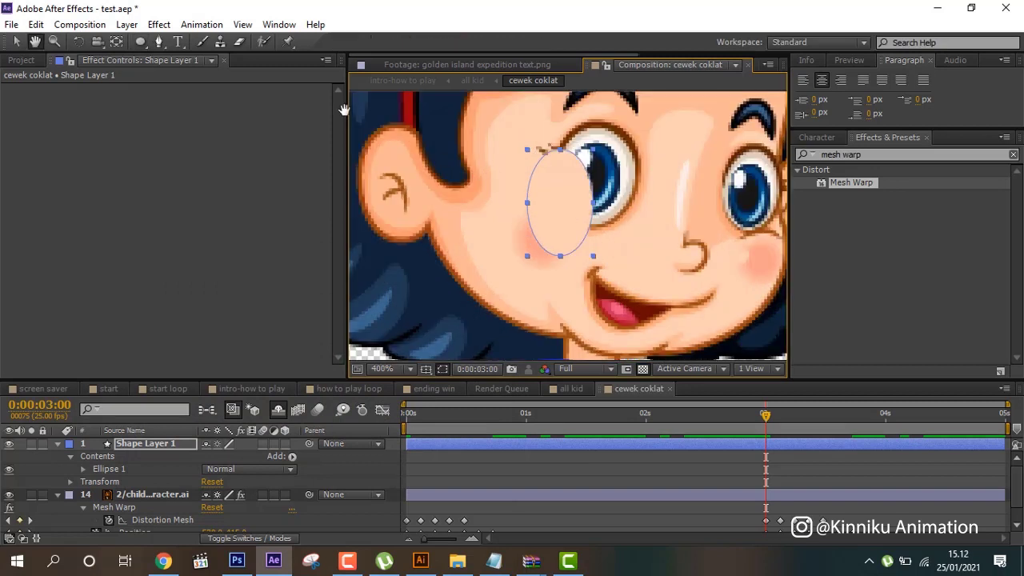
left_click(16, 42)
key("space")
mouse_move(573, 180)
left_mouse_down()
mouse_move(493, 229)
mouse_move(531, 210)
left_mouse_up()
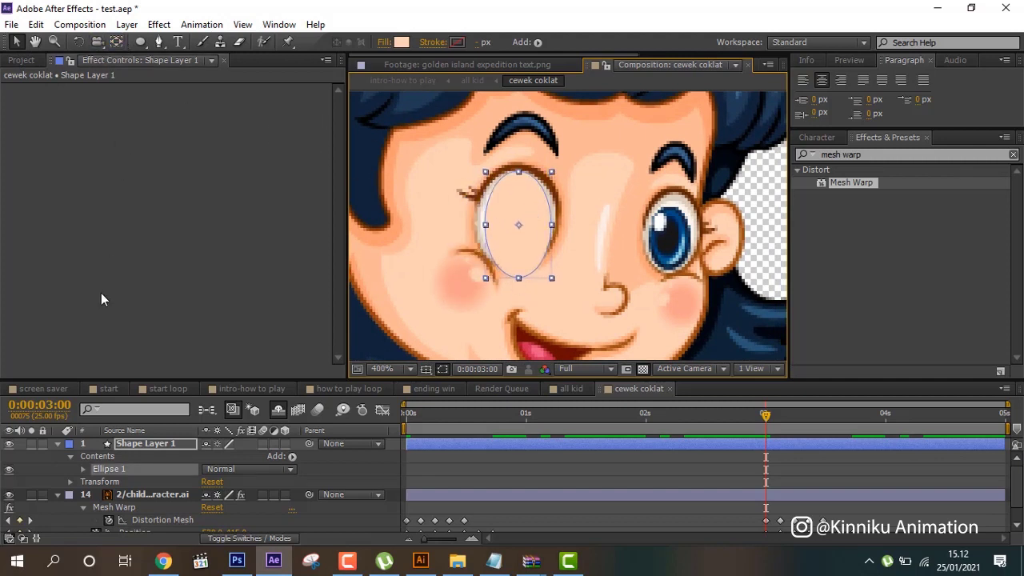
key("u")
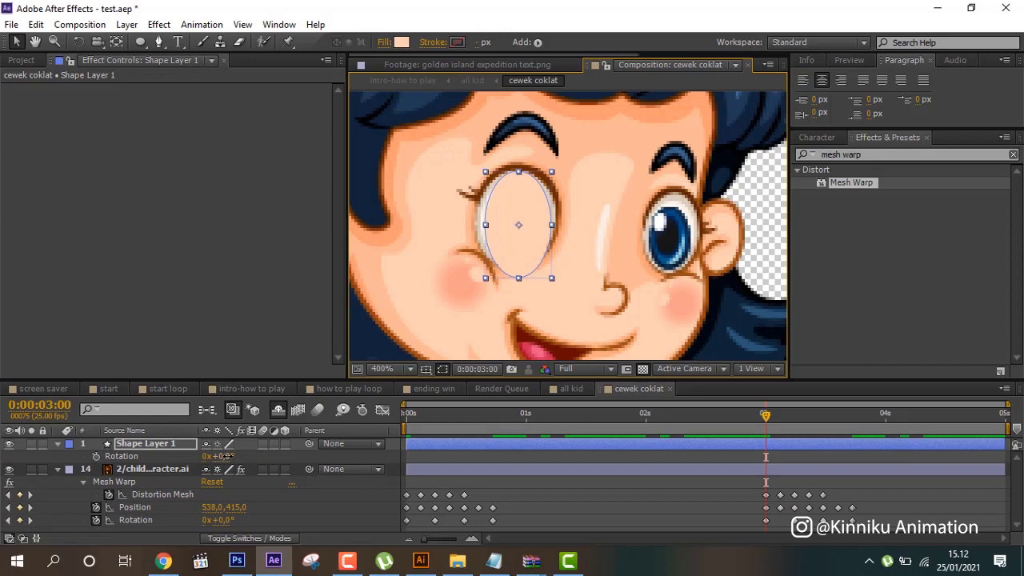
left_click_drag(218, 456, 223, 456)
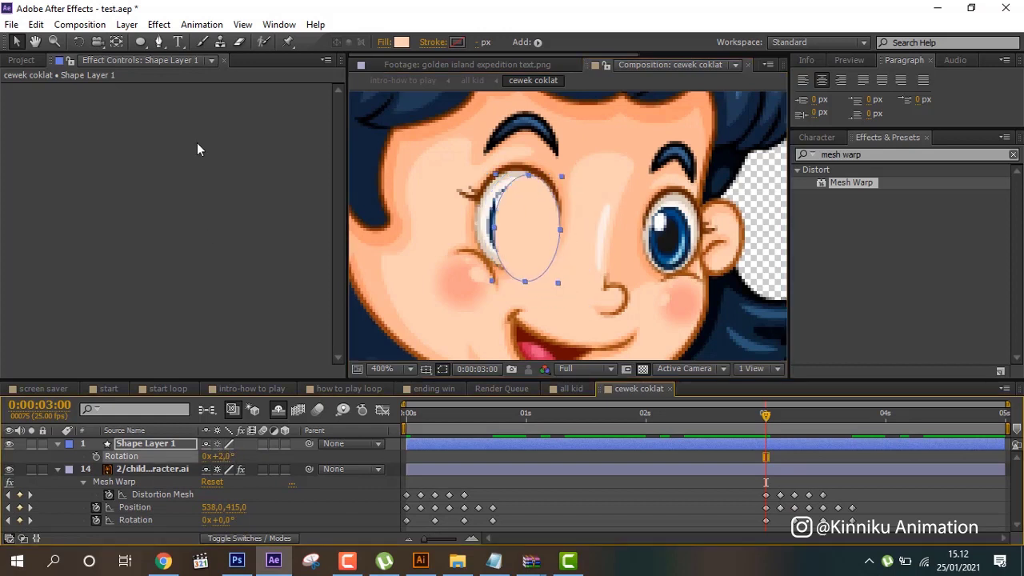
Zoom to 400% on the face and rotate the oval to about 14°, nudging it over the eye
left_click(110, 41)
scroll(382, 237, "down", 3)
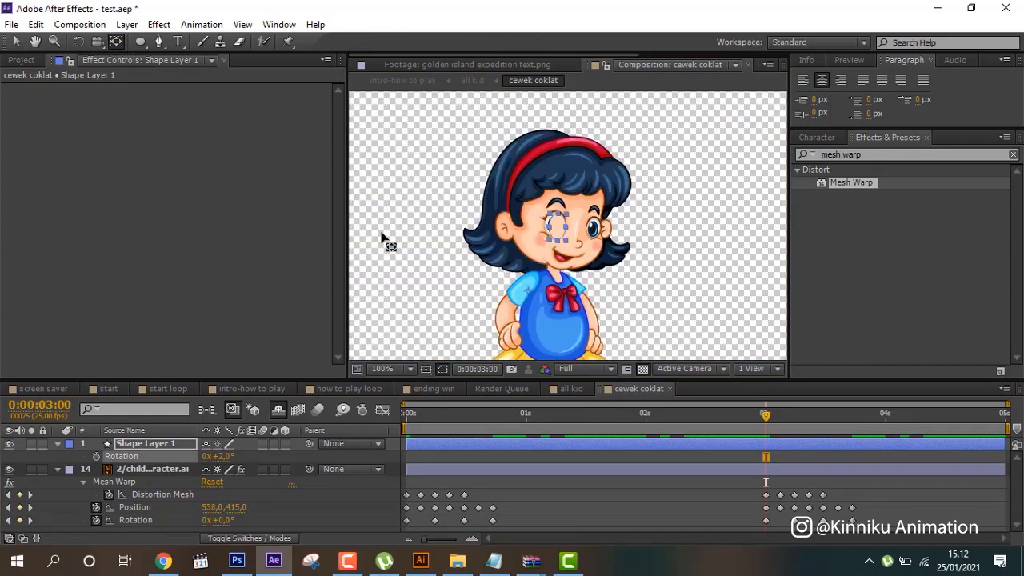
scroll(382, 238, "up", 2)
scroll(392, 231, "down", 4)
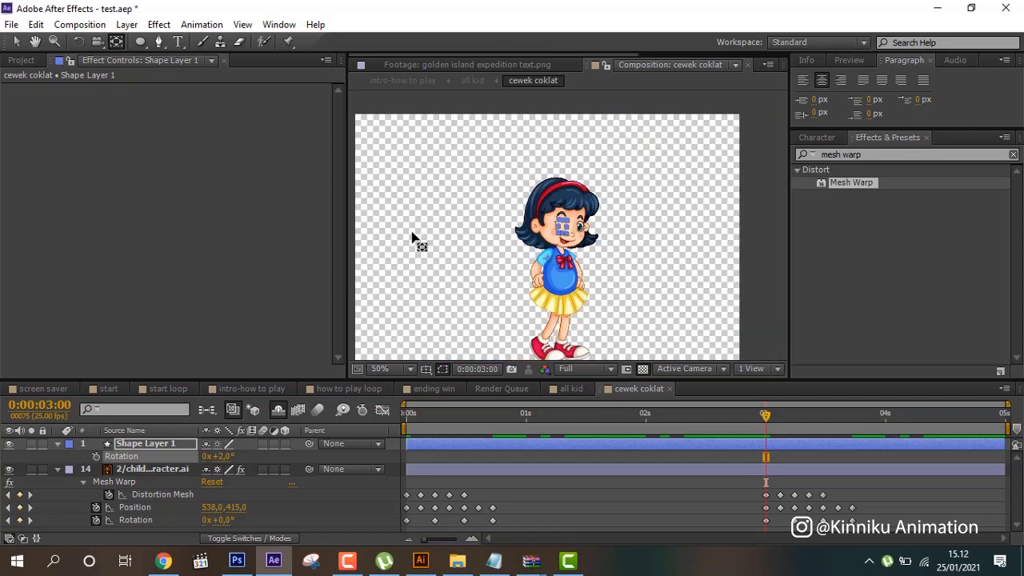
scroll(412, 238, "up", 2)
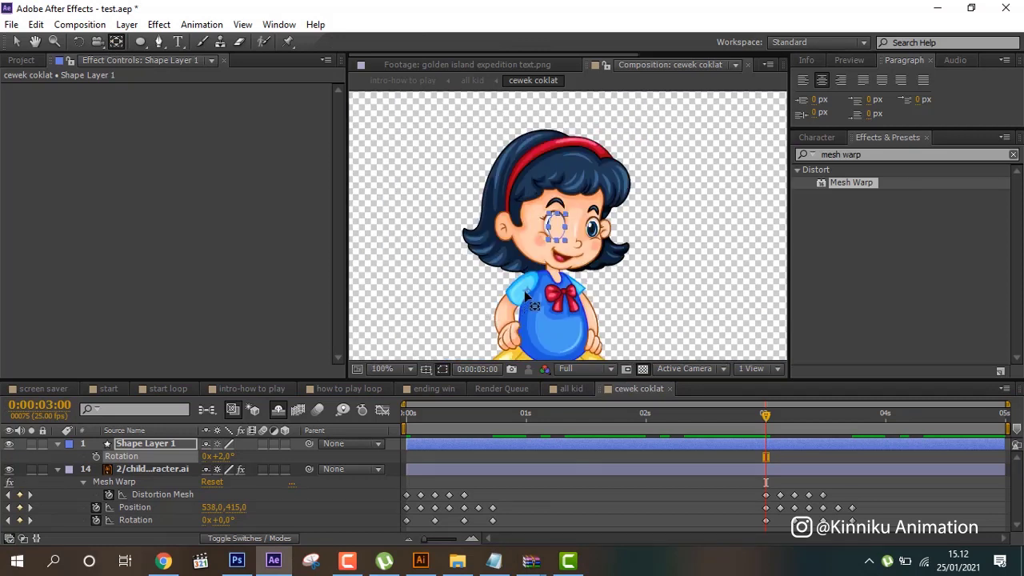
left_click(557, 229)
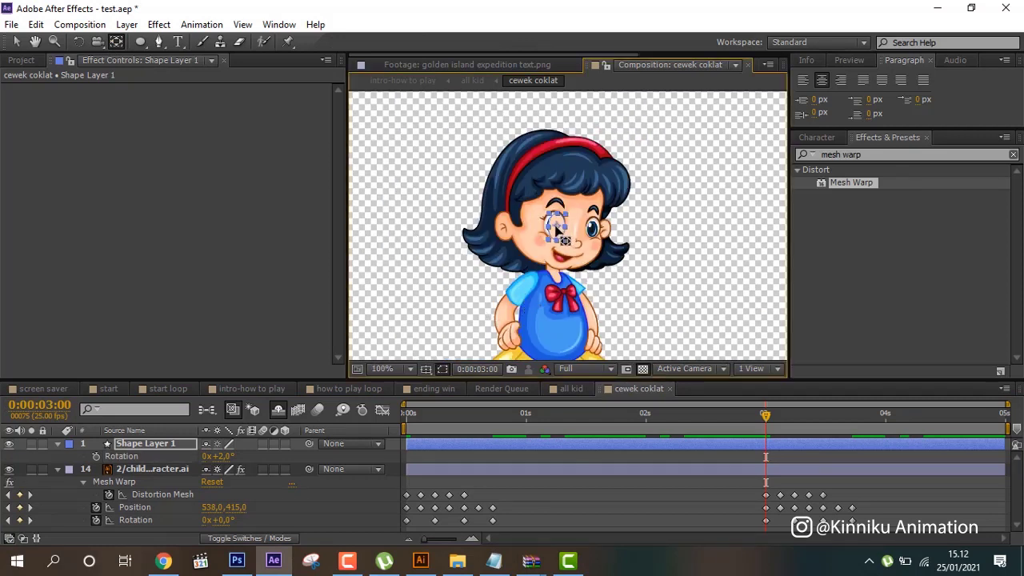
scroll(557, 230, "up", 4)
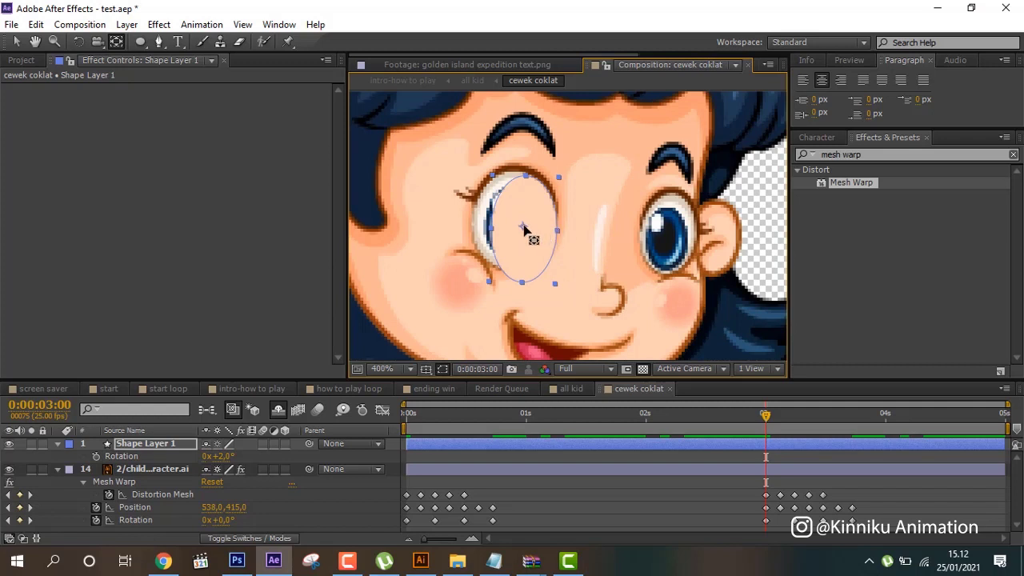
left_click(132, 446)
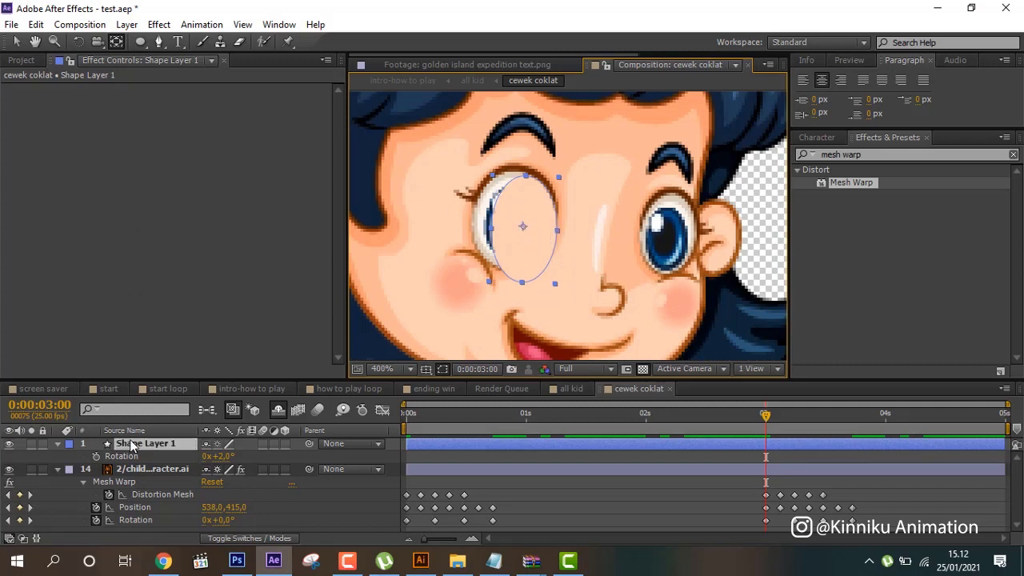
left_click_drag(220, 457, 236, 456)
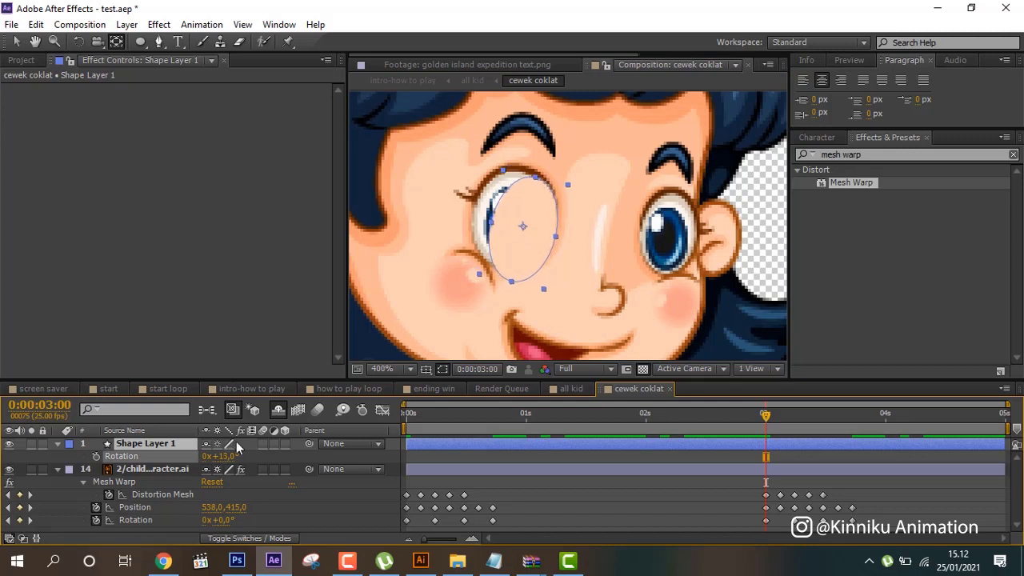
left_click(16, 42)
mouse_move(521, 233)
left_mouse_down()
mouse_move(507, 224)
mouse_move(514, 232)
left_mouse_up()
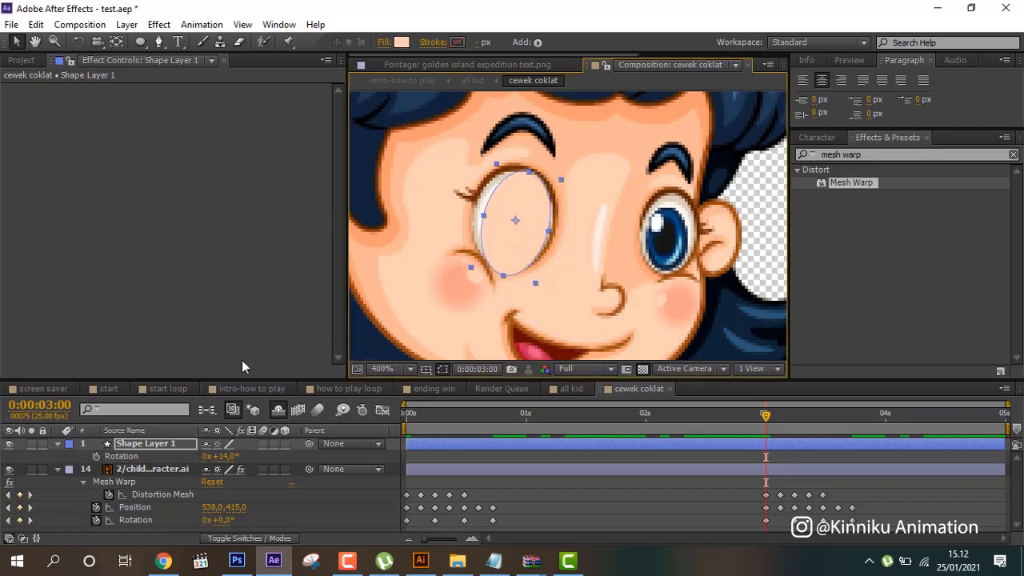
left_click(167, 453)
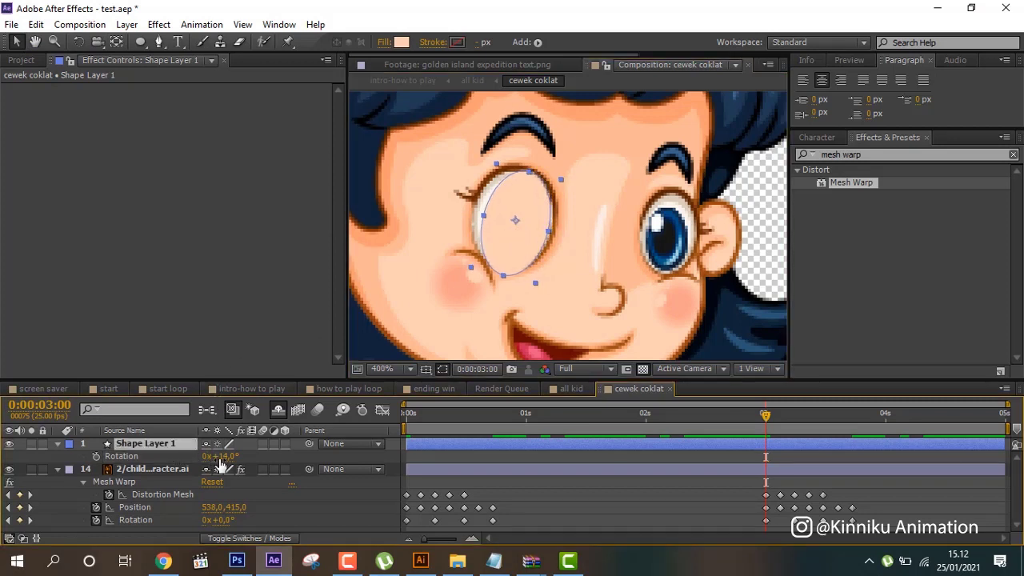
left_click_drag(220, 456, 238, 456)
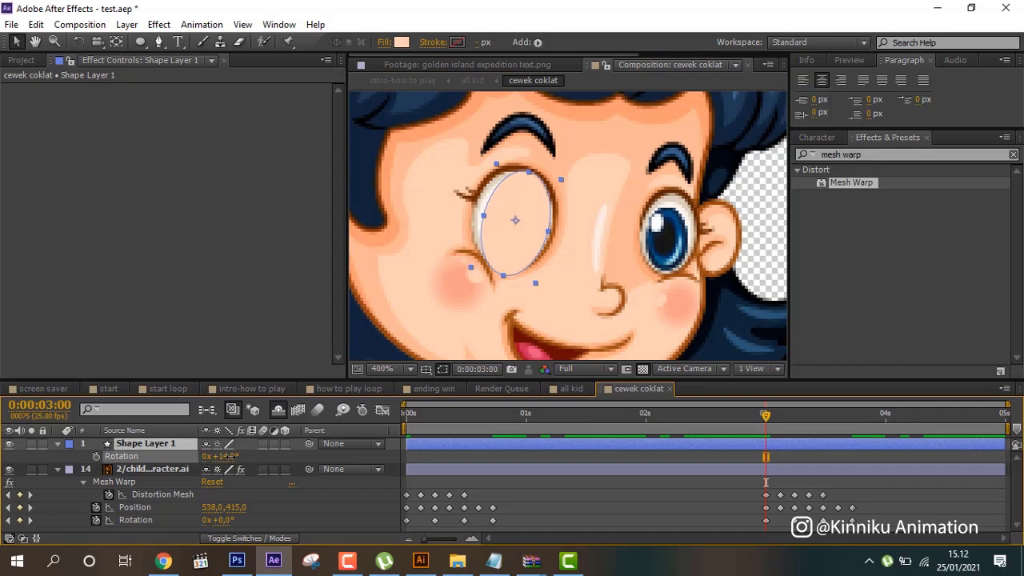
Unlink the oval's scale, stretch its width to 129%, and fine-tune its position
key("s")
left_click(206, 456)
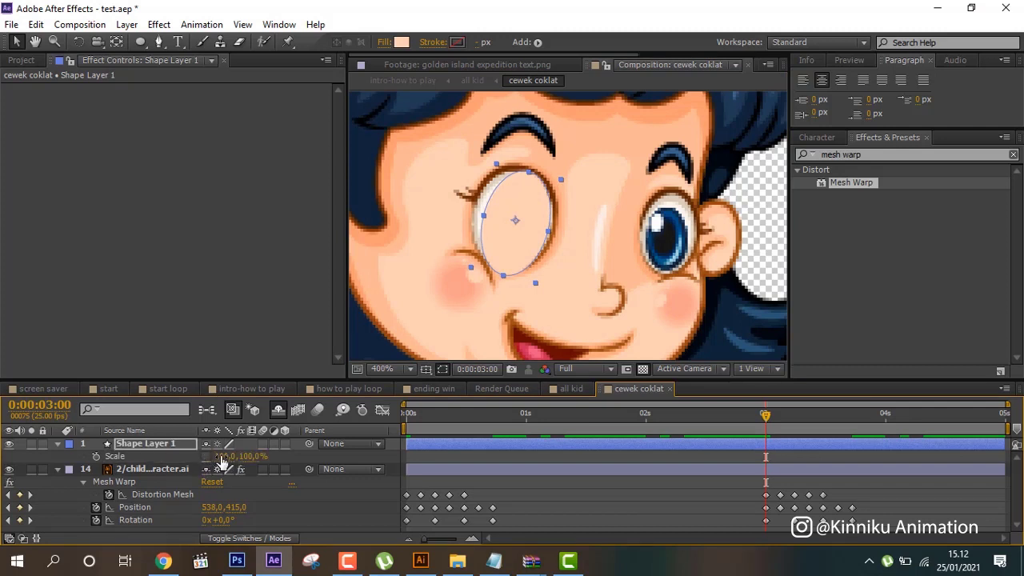
left_click_drag(219, 456, 237, 456)
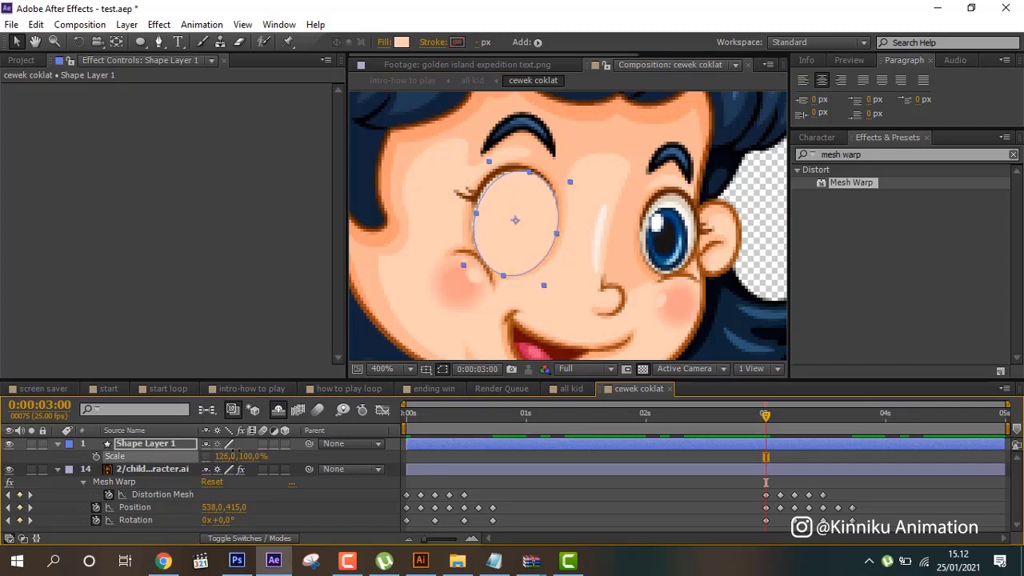
key("Up")
key("Left")
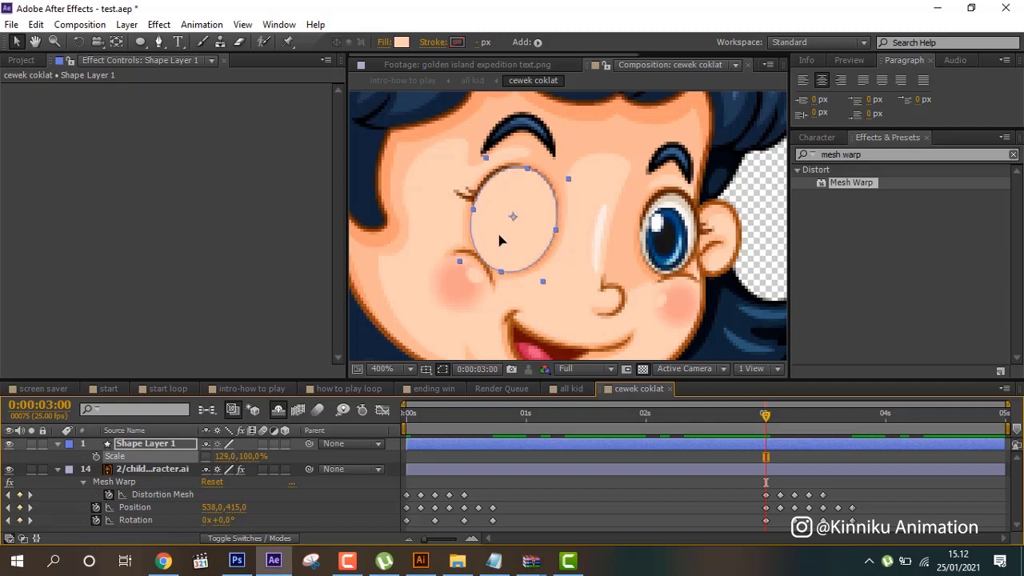
left_click_drag(500, 240, 497, 242)
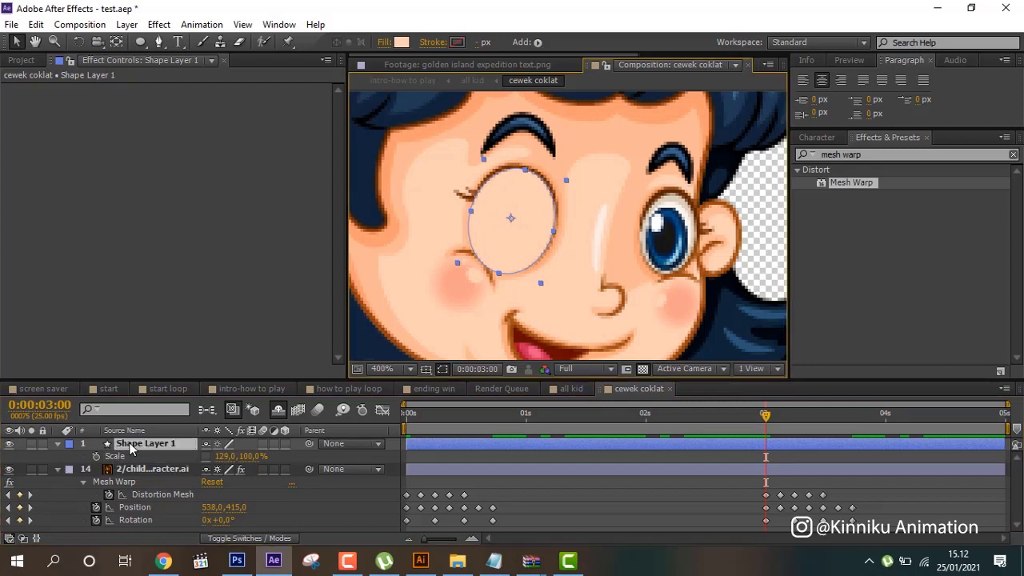
Duplicate the oval onto the other eye and narrow and shorten the copy
key("ctrl+d")
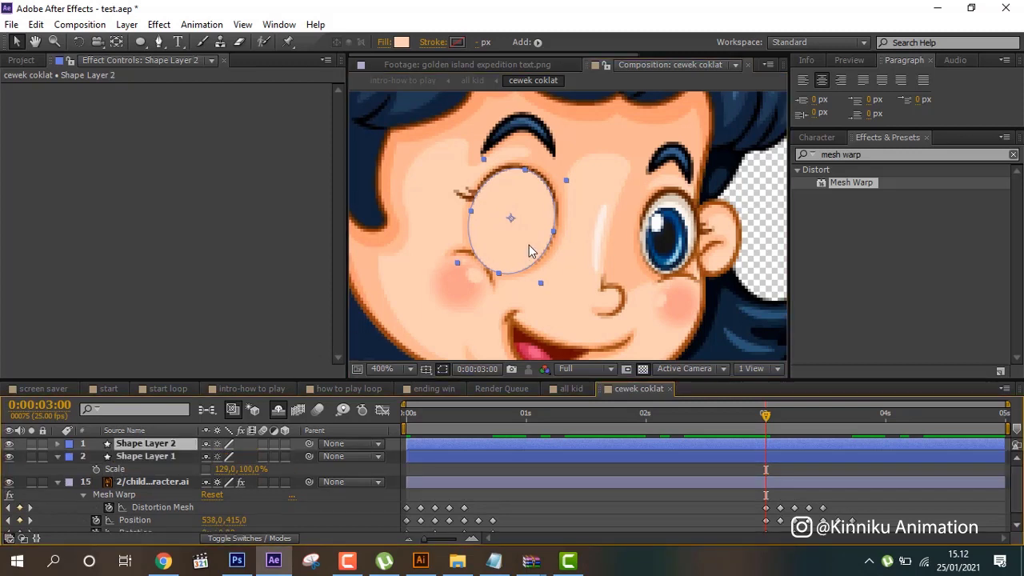
left_click_drag(531, 248, 681, 271)
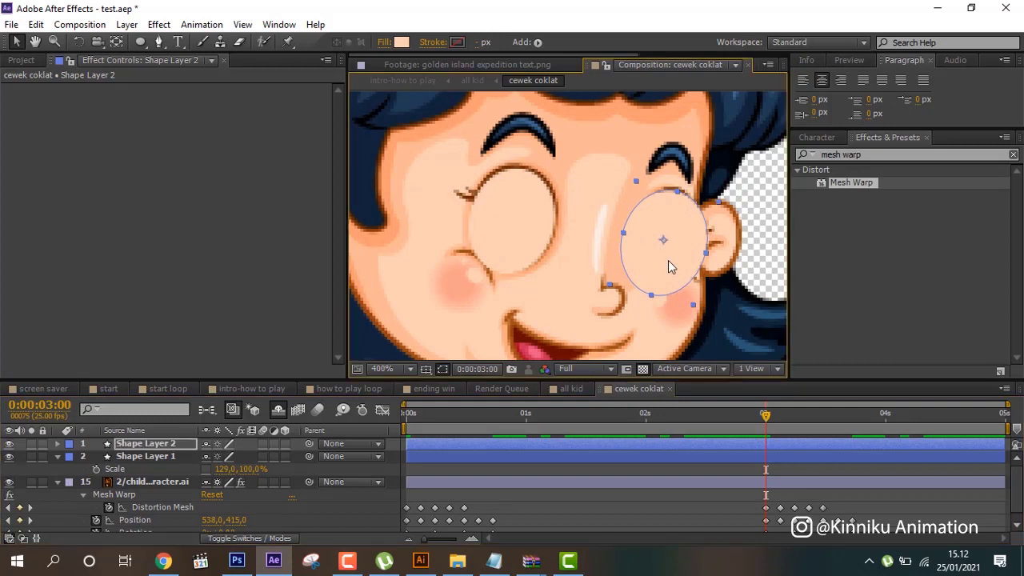
key("s")
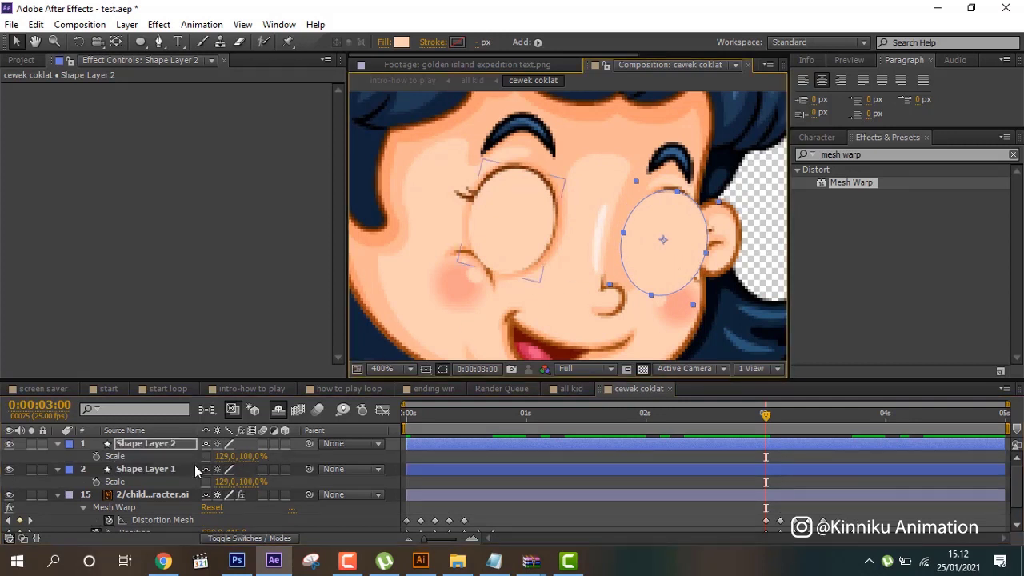
left_click_drag(218, 456, 189, 456)
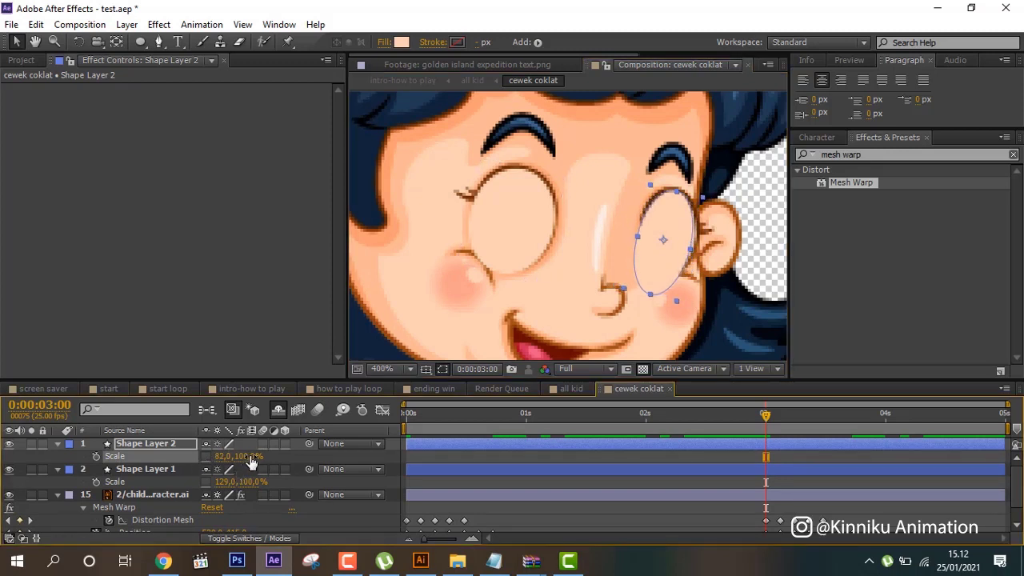
left_click_drag(249, 456, 230, 456)
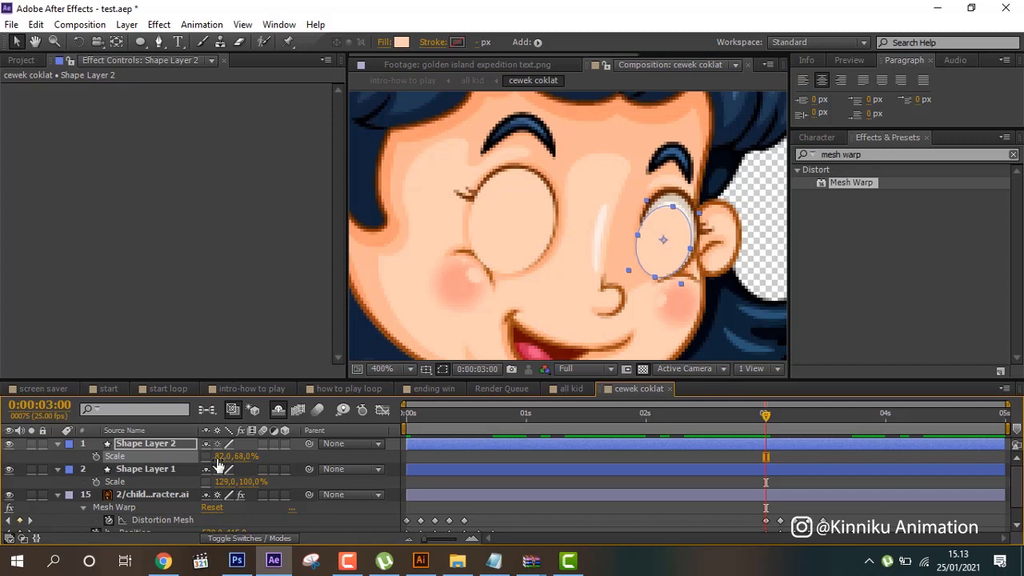
left_click_drag(218, 456, 229, 491)
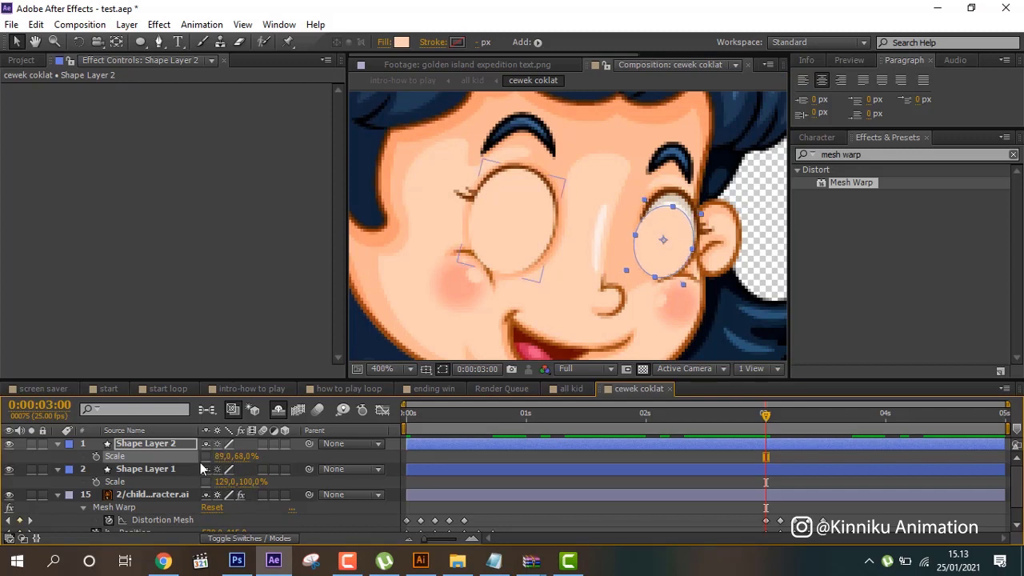
Tilt the copy about 9°, fit it onto the eye, and settle its scale at 89×76%
key("r")
left_click_drag(224, 456, 230, 457)
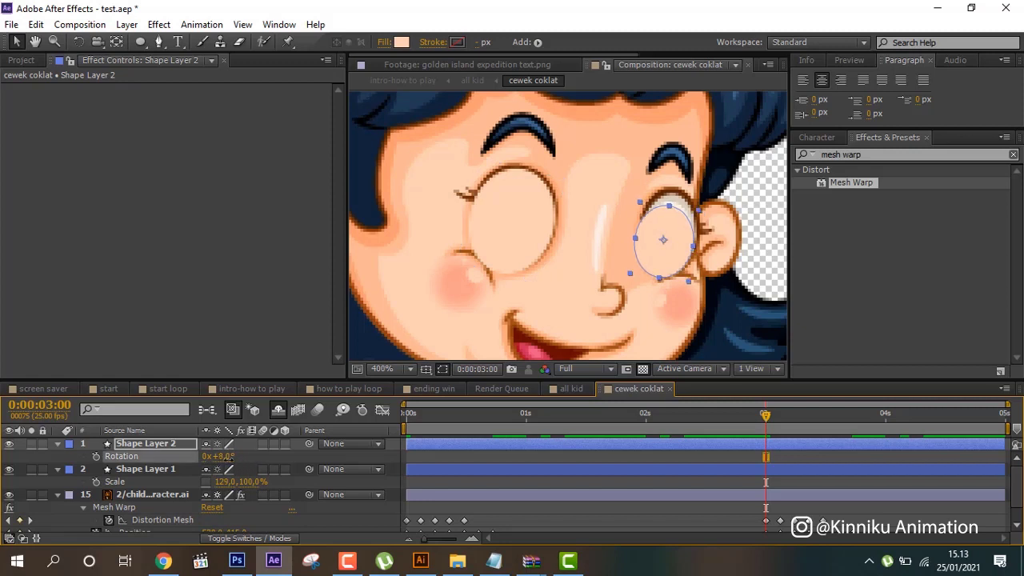
left_click_drag(679, 225, 685, 210)
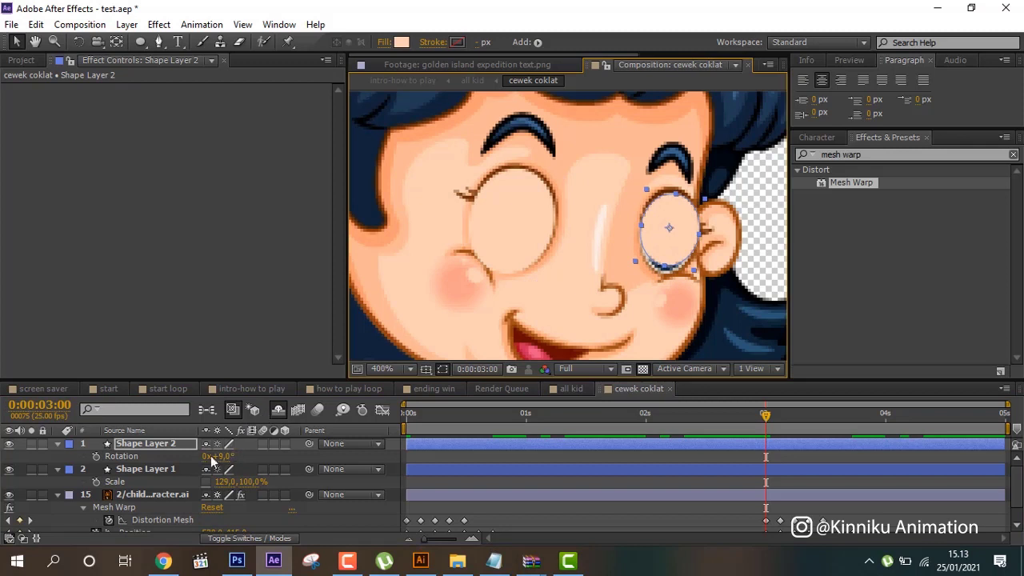
key("s")
left_click_drag(248, 456, 253, 455)
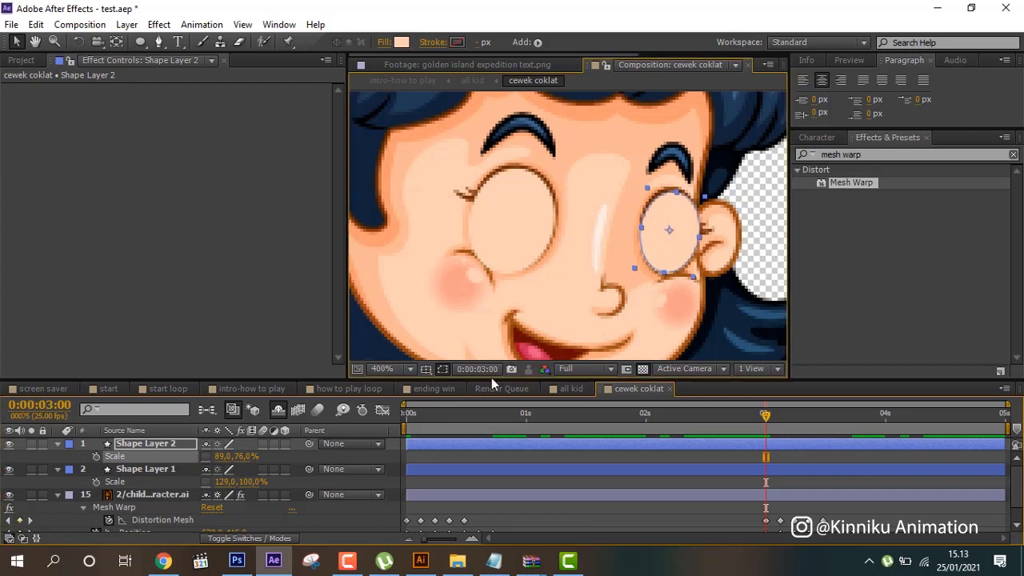
Start both eye ovals at 1 second and trim them to a single frame
left_click(396, 448)
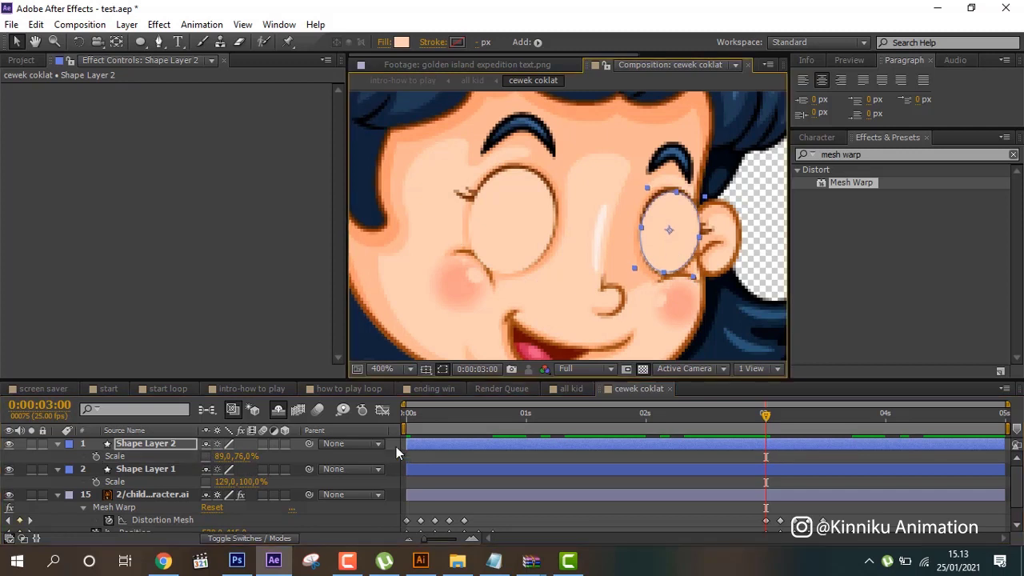
left_click(526, 414)
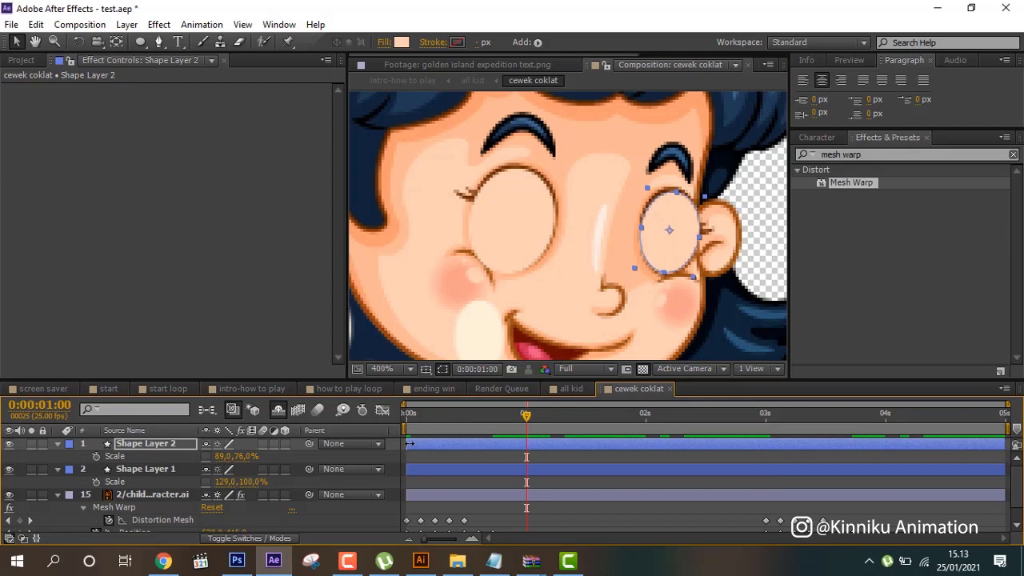
left_click_drag(408, 445, 535, 432)
left_click_drag(408, 472, 527, 472)
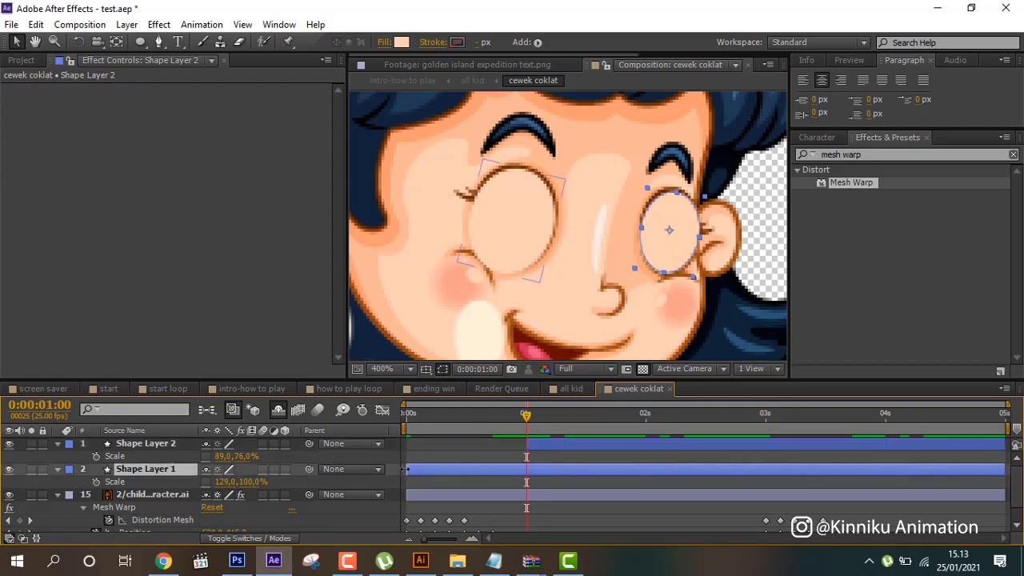
left_click(1000, 446)
key("alt+bracketright")
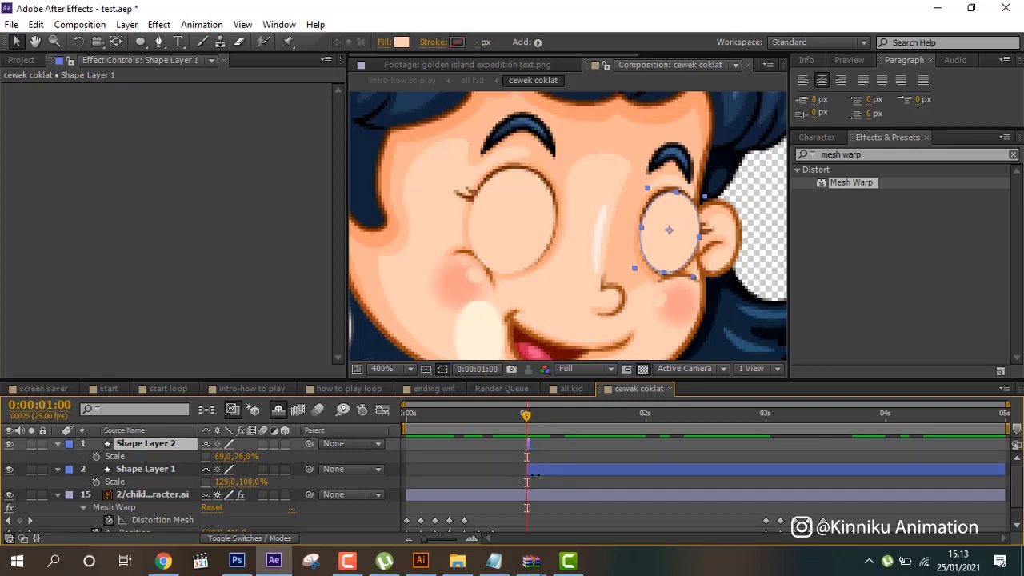
left_click_drag(1005, 469, 541, 510)
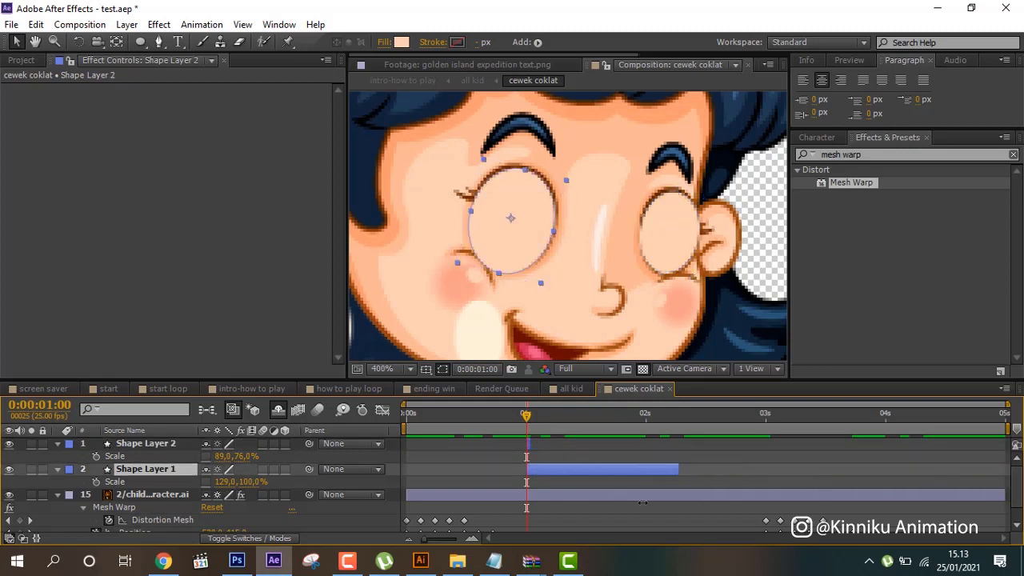
Step and scrub around the one-second mark to check the girl's blink
left_click(518, 418)
key("Page_Down")
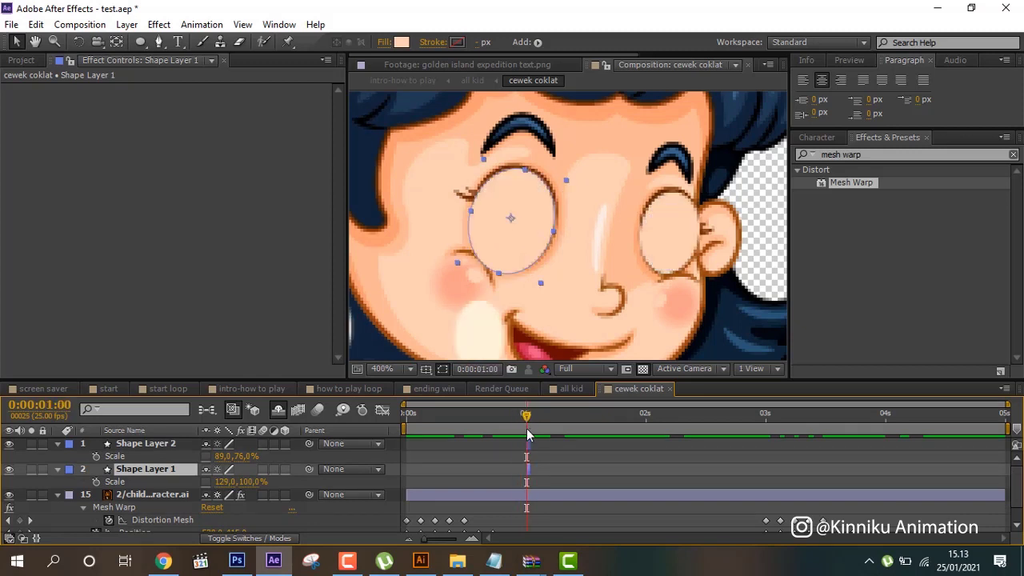
key("Page_Up")
key("Page_Down")
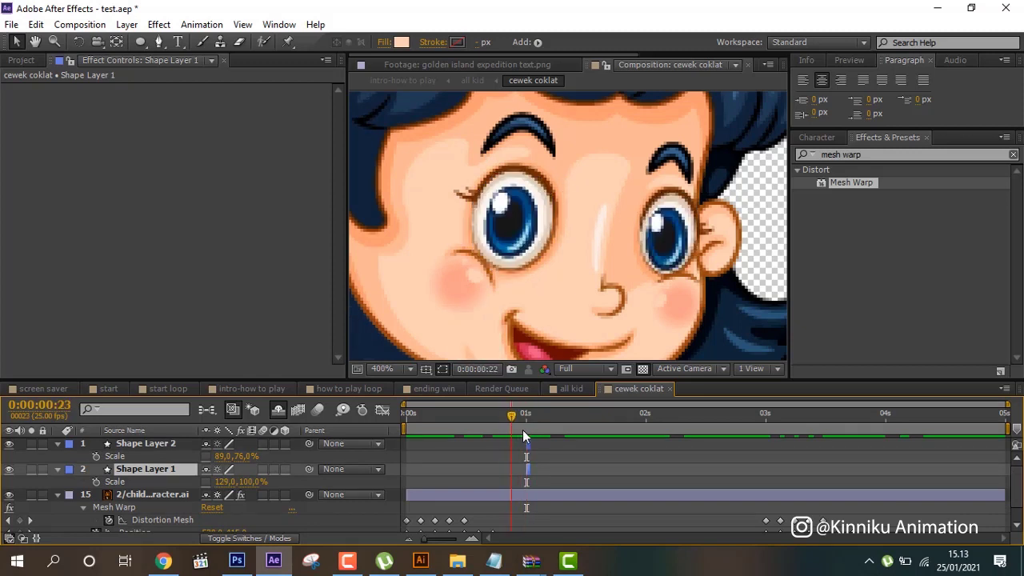
left_click_drag(516, 434, 536, 436)
left_click(703, 423)
left_click(527, 426)
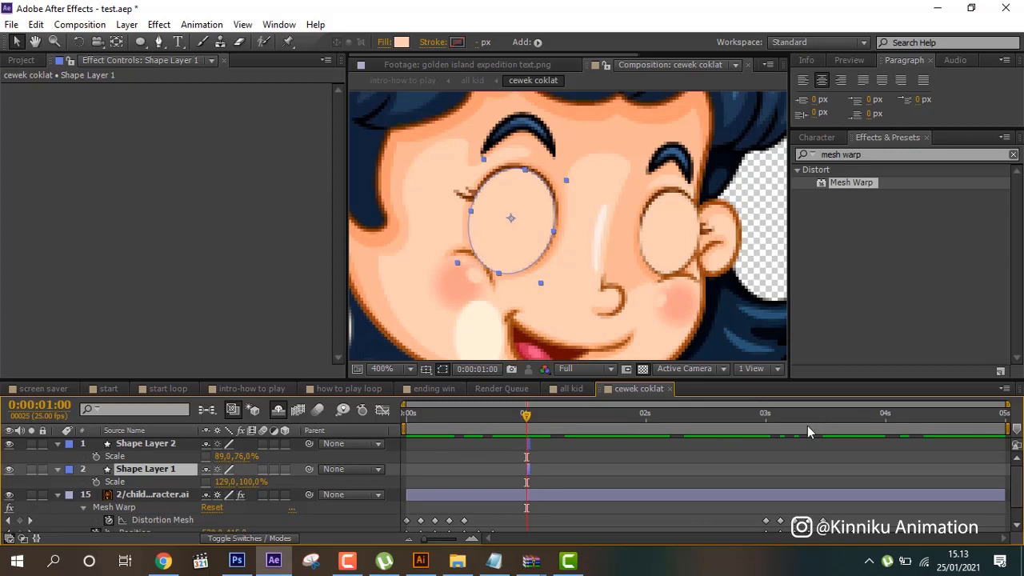
mouse_move(808, 426)
left_mouse_down()
mouse_move(755, 417)
mouse_move(800, 416)
left_mouse_up()
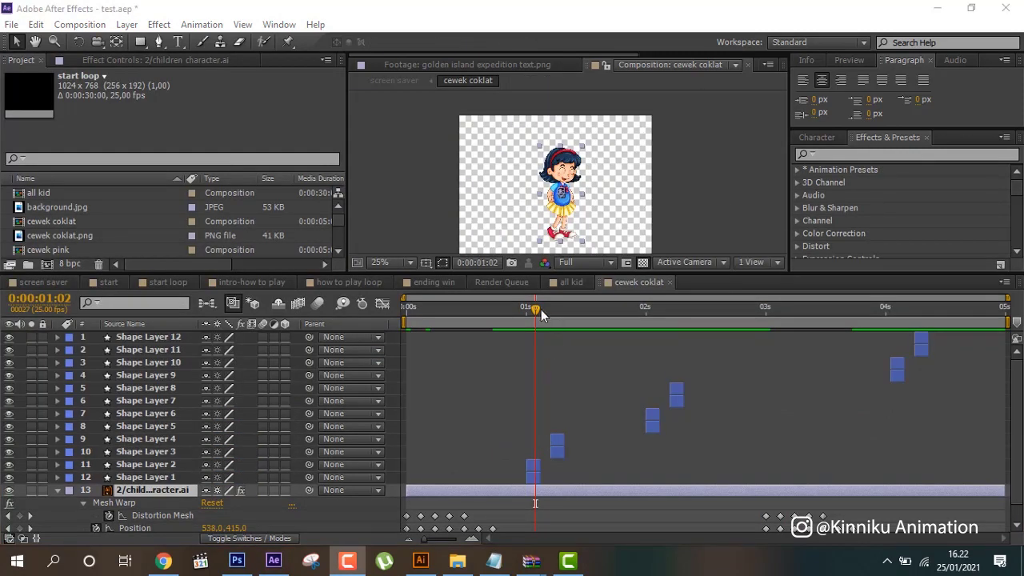
left_click_drag(533, 309, 555, 317)
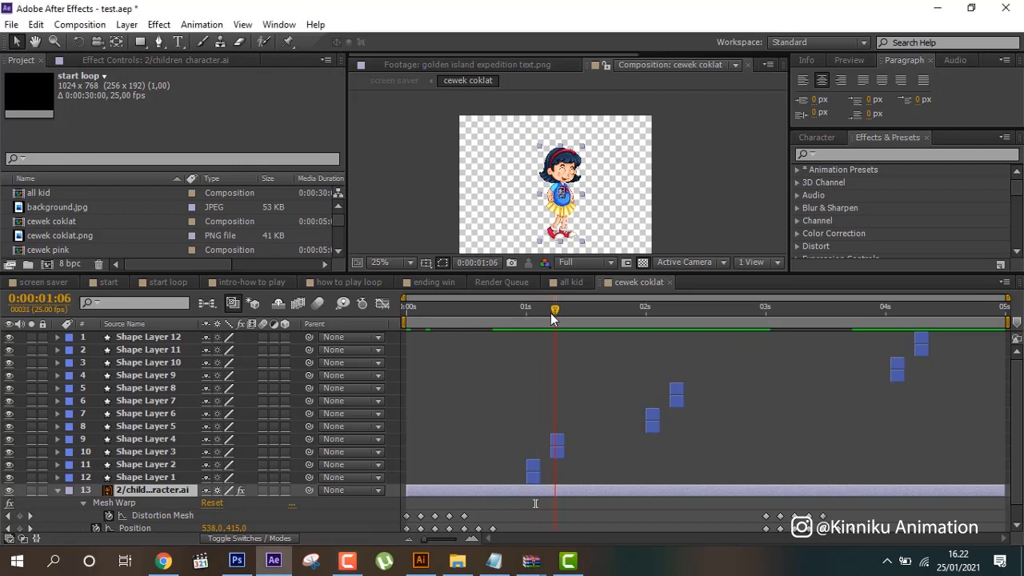
left_click(159, 443)
scroll(561, 211, "up", 4)
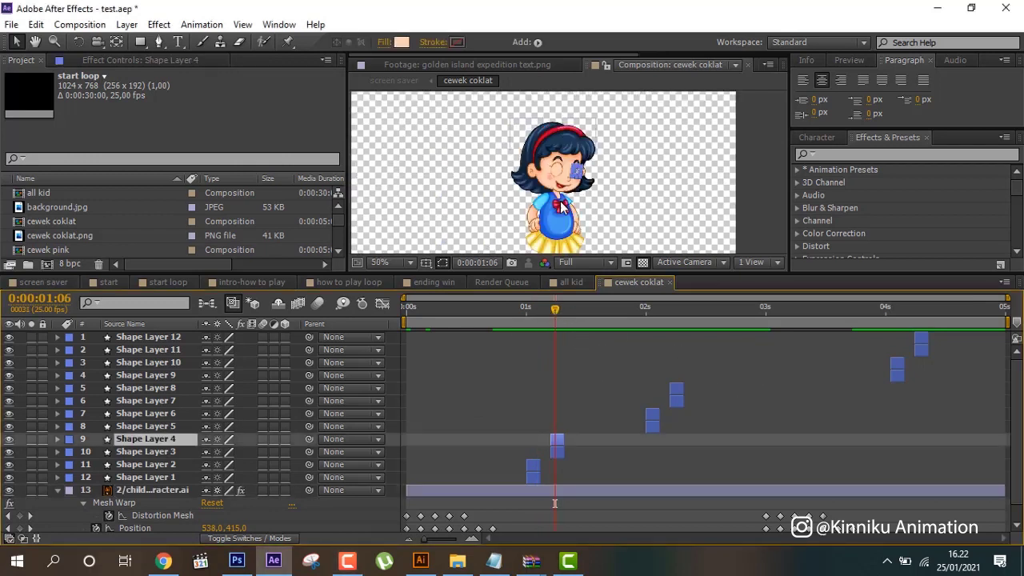
mouse_move(560, 313)
left_mouse_down()
mouse_move(761, 321)
mouse_move(464, 363)
left_mouse_up()
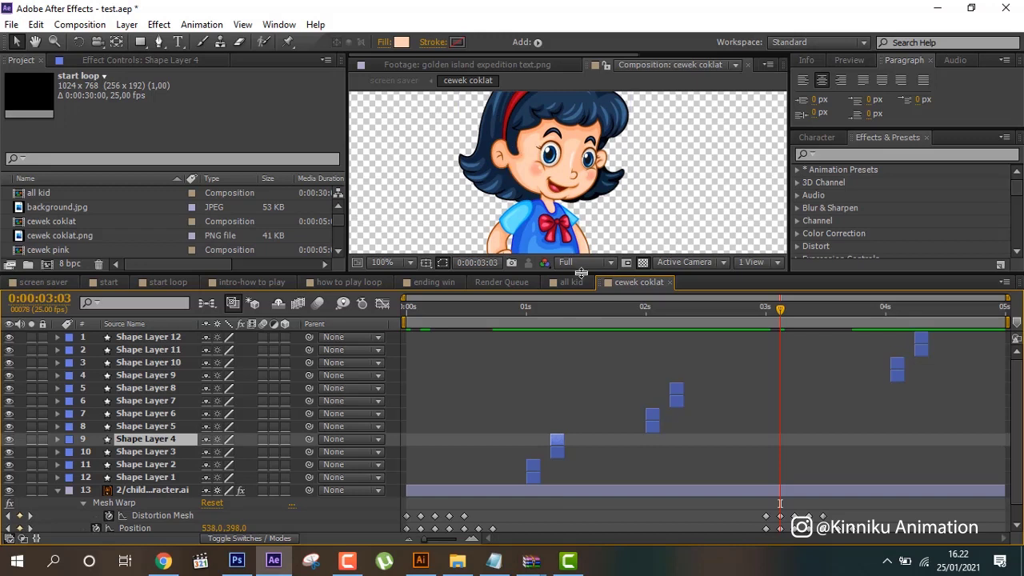
Make a composition from the first children character artwork and view it at Full resolution
scroll(54, 224, "down", 2)
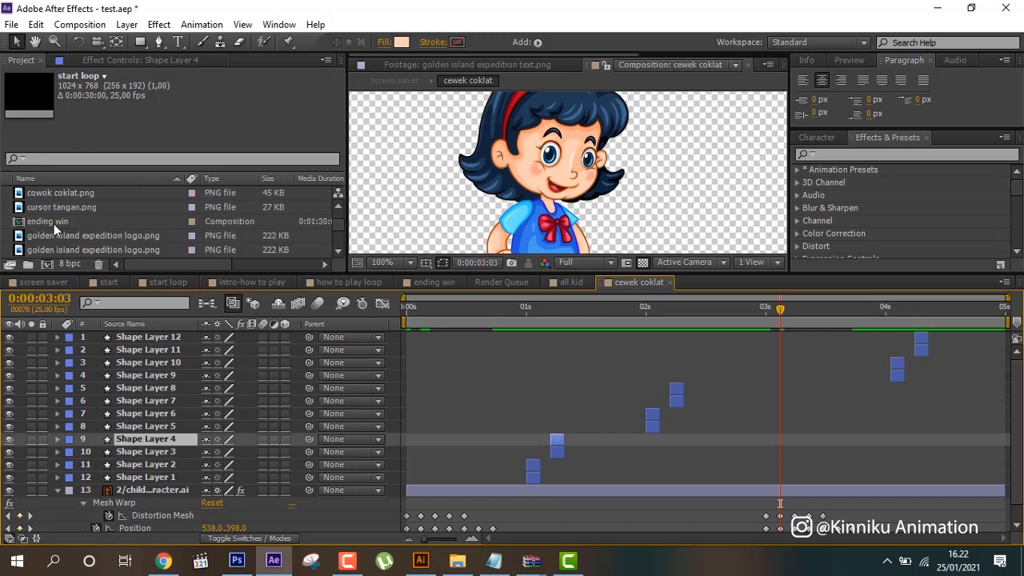
scroll(53, 224, "down", 2)
scroll(53, 224, "down", 2)
left_click(56, 222)
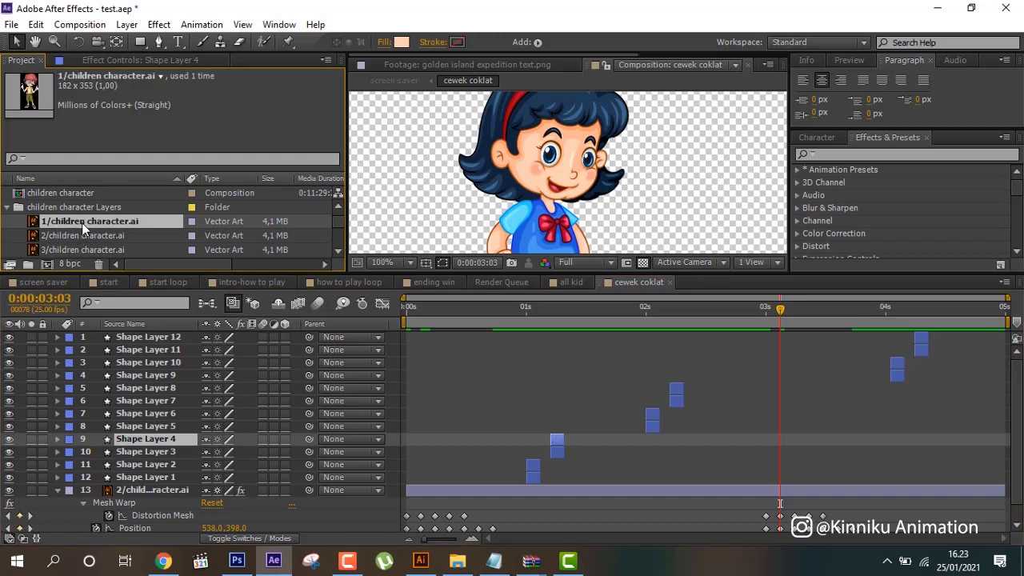
left_click(48, 267)
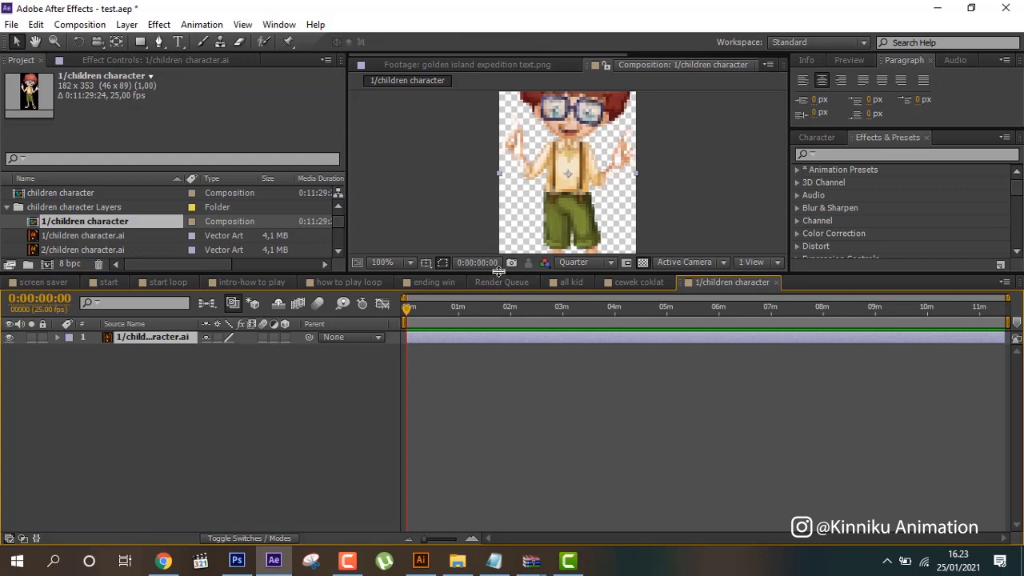
left_click_drag(496, 275, 496, 369)
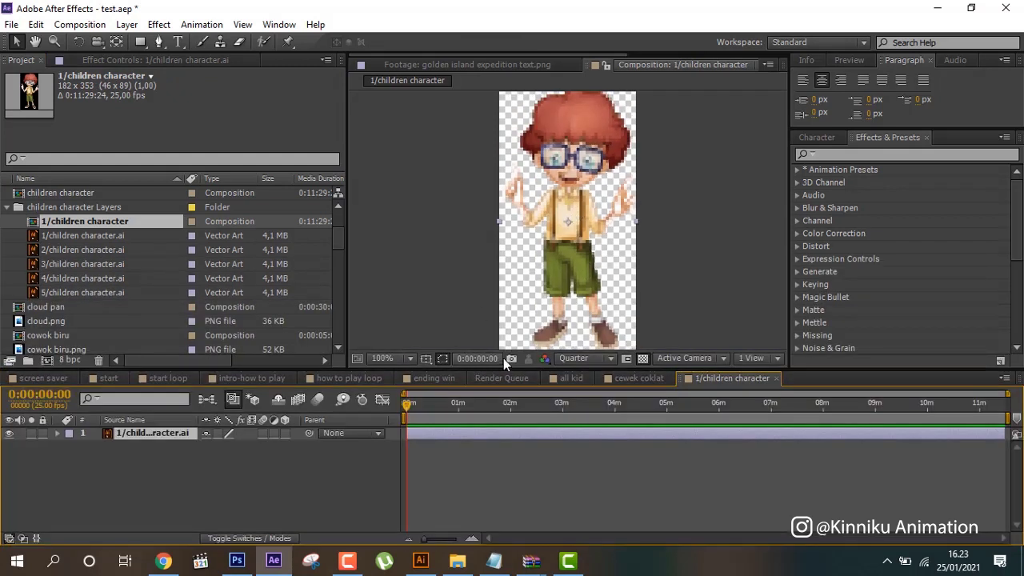
left_click(570, 359)
left_click(589, 398)
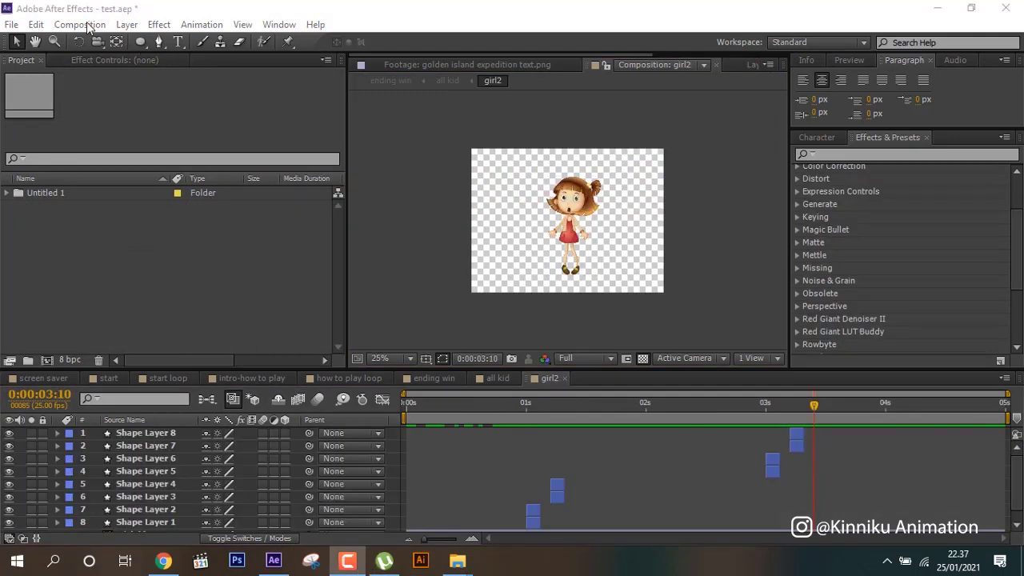
Create Comp 1 with the HDV/HDTV 720 25 preset and a 15-second duration
left_click(84, 24)
left_click(106, 41)
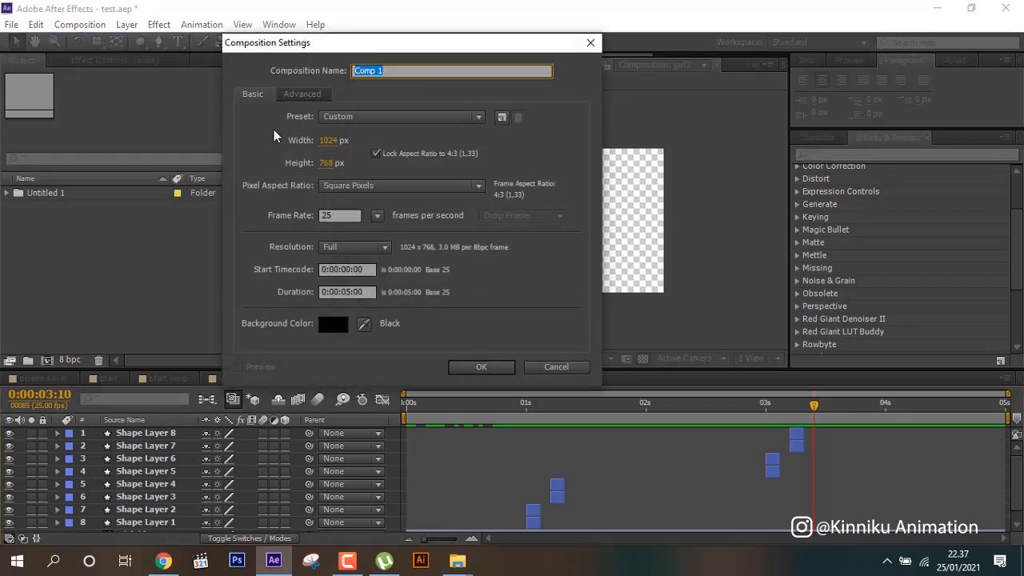
left_click(356, 117)
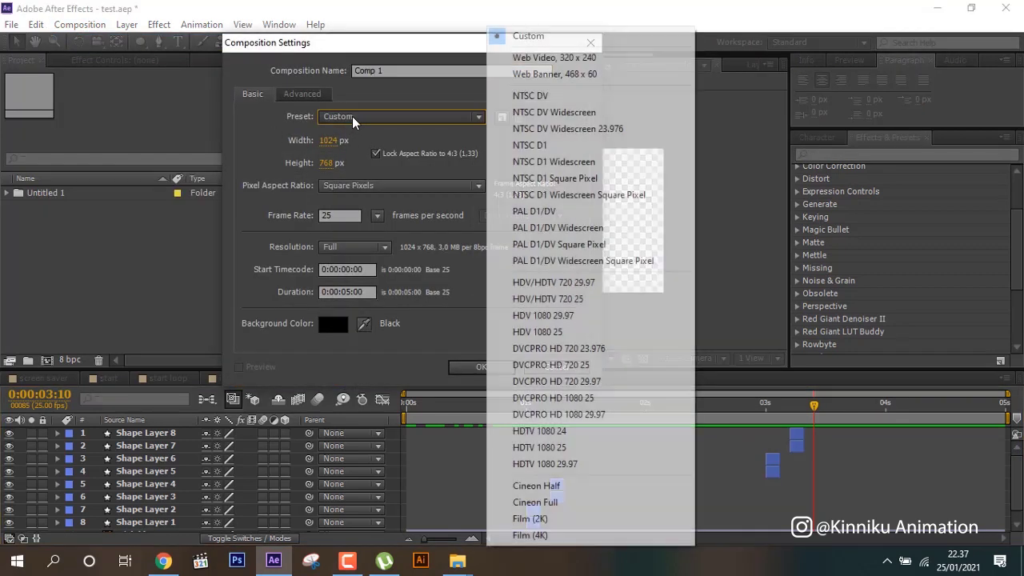
left_click(558, 300)
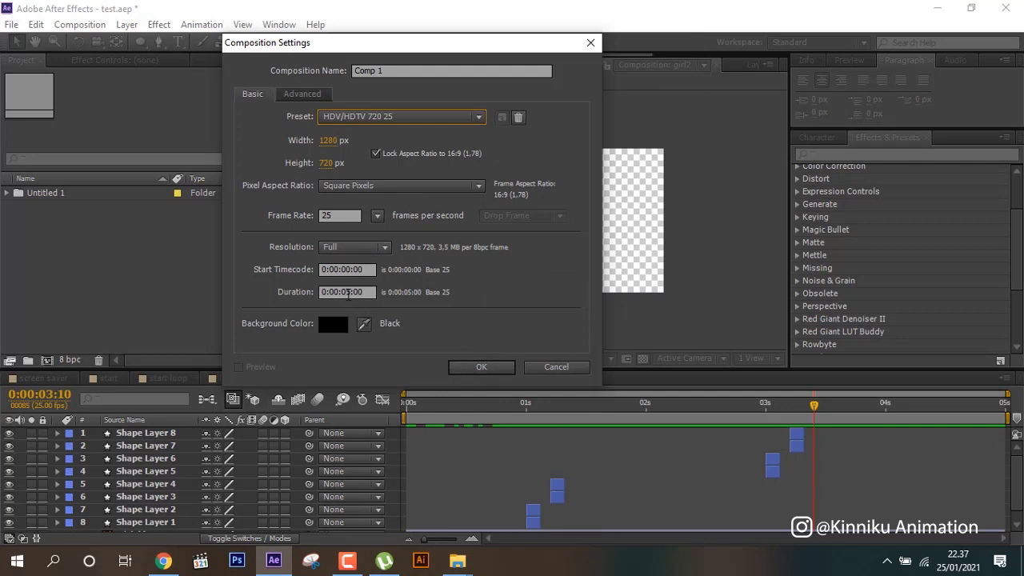
left_click(346, 293)
type("1")
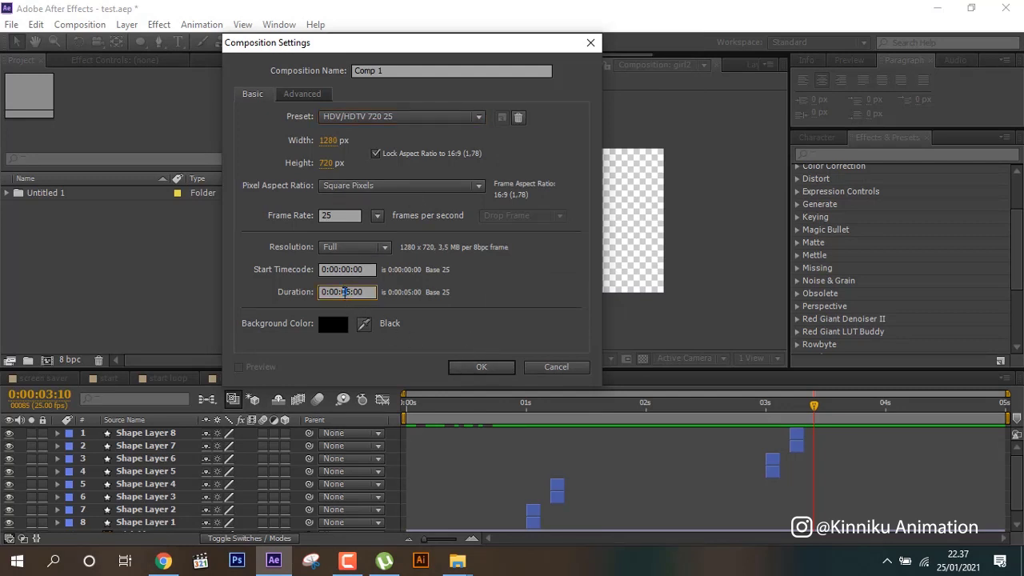
left_click(480, 365)
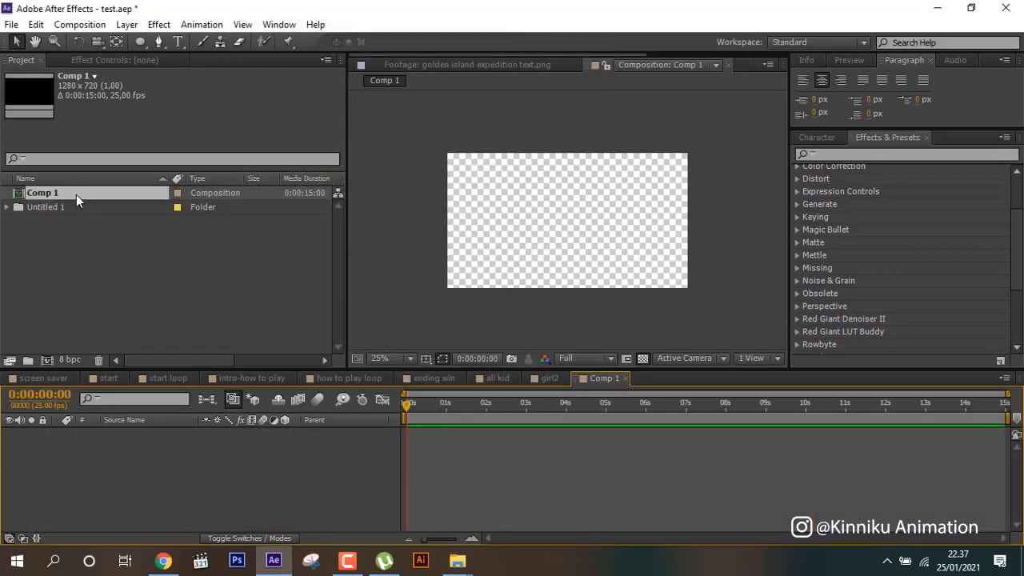
Add boy1, boy2 and boy3 to Comp 1 and scale them to 46%
left_click(6, 209)
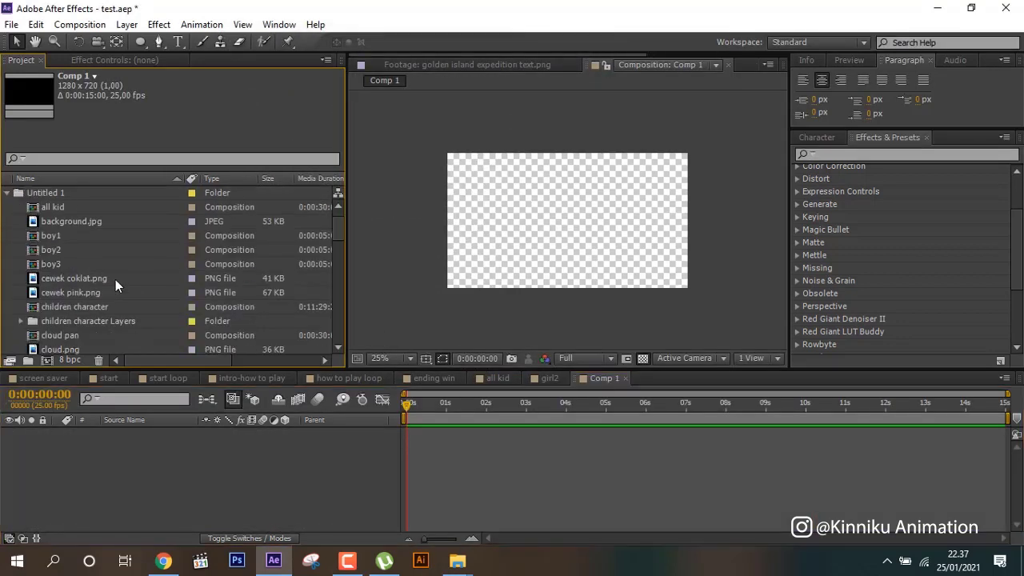
scroll(115, 279, "down", 3)
left_click_drag(61, 233, 63, 238)
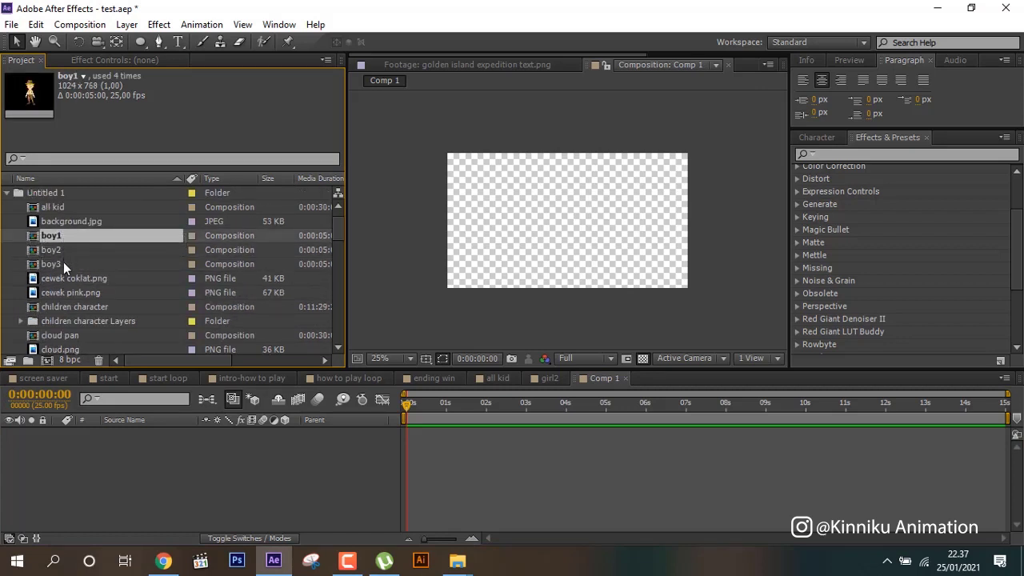
left_click(65, 264, "shift")
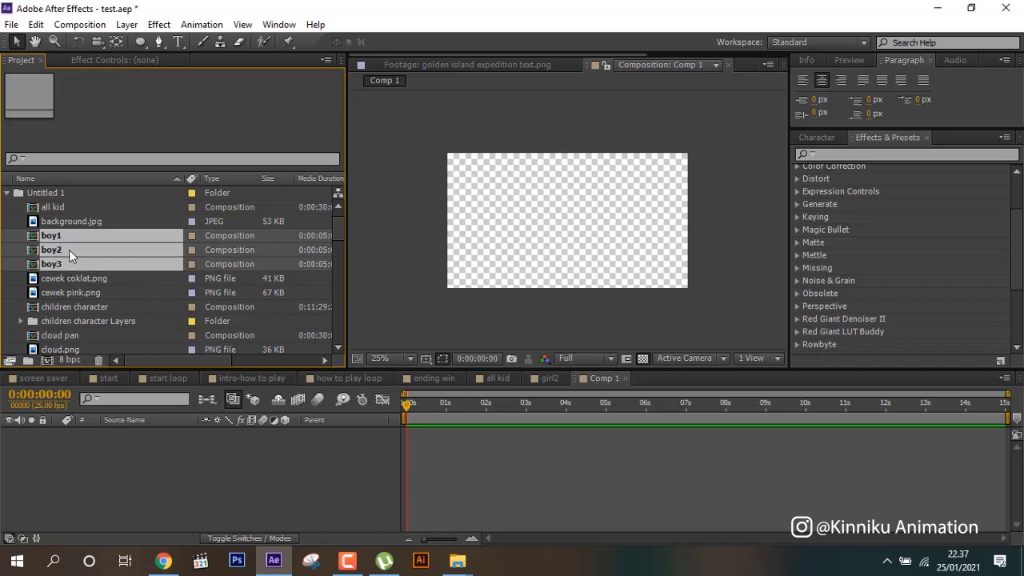
left_click_drag(68, 250, 64, 433)
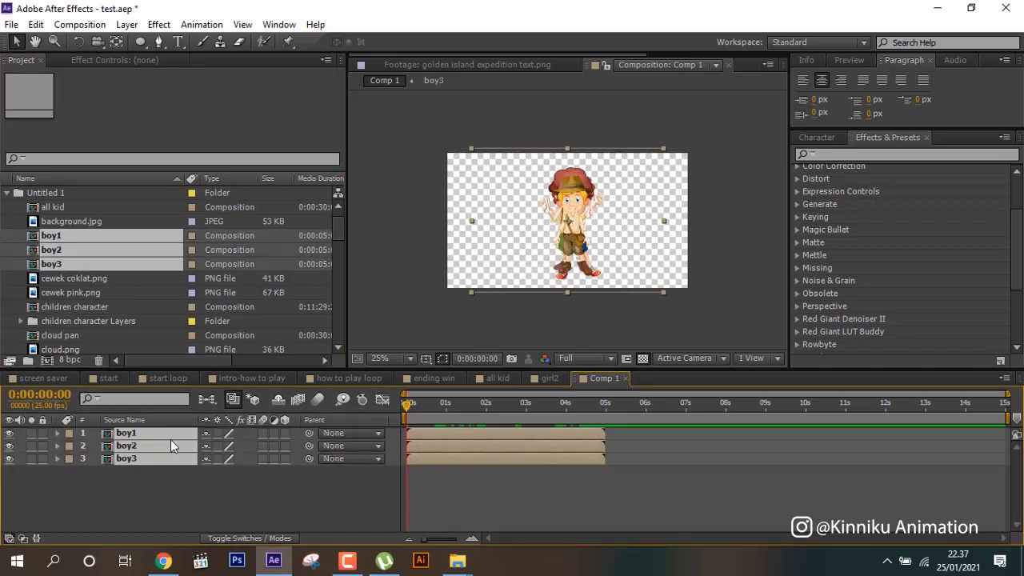
key("s")
left_click_drag(237, 471, 218, 473)
Move the boys to the lower left, with boy1 on the left and boy2 to its right
scroll(512, 274, "up", 2)
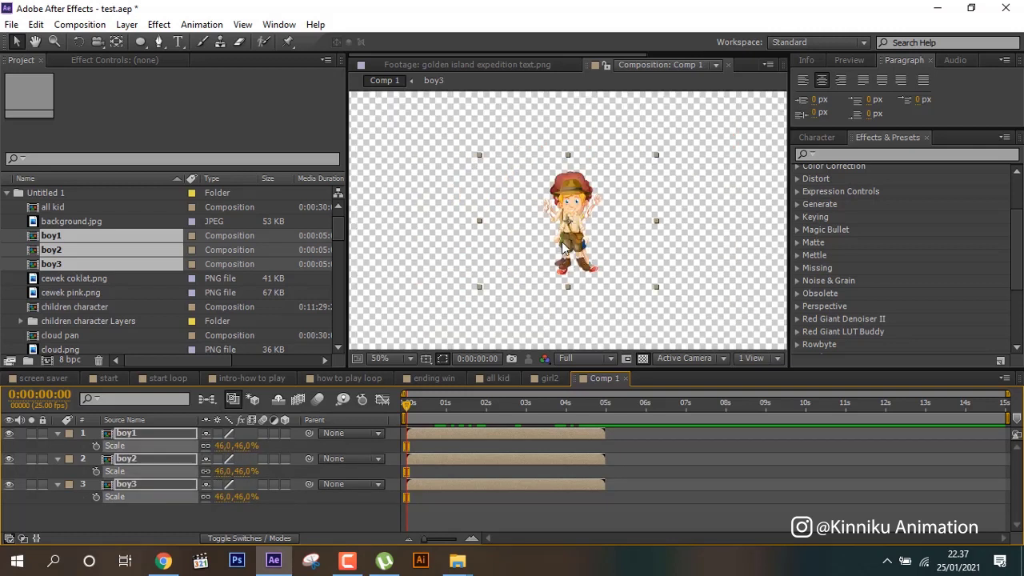
left_click_drag(562, 248, 394, 294)
key("h")
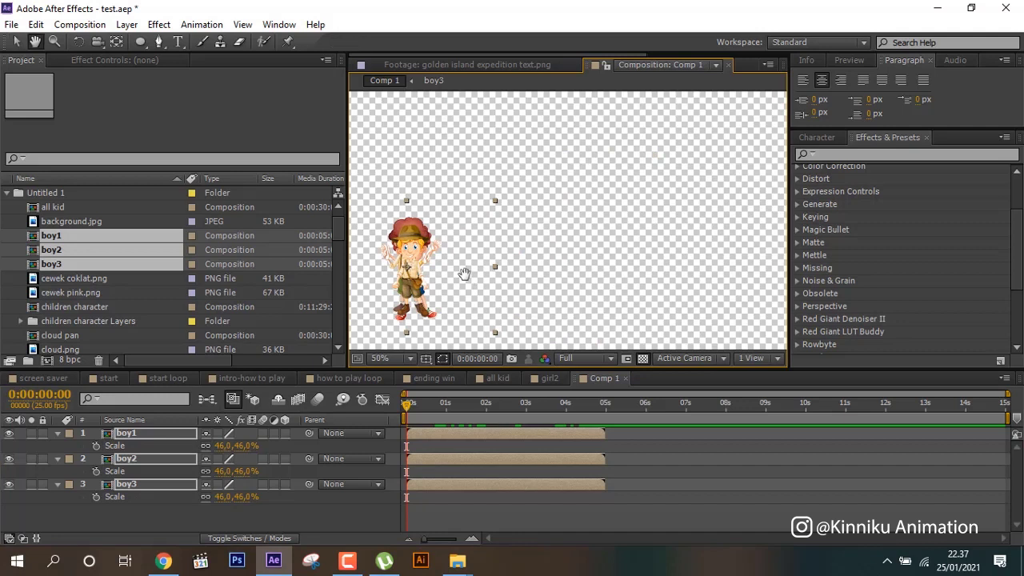
left_click_drag(464, 273, 583, 218)
key("v")
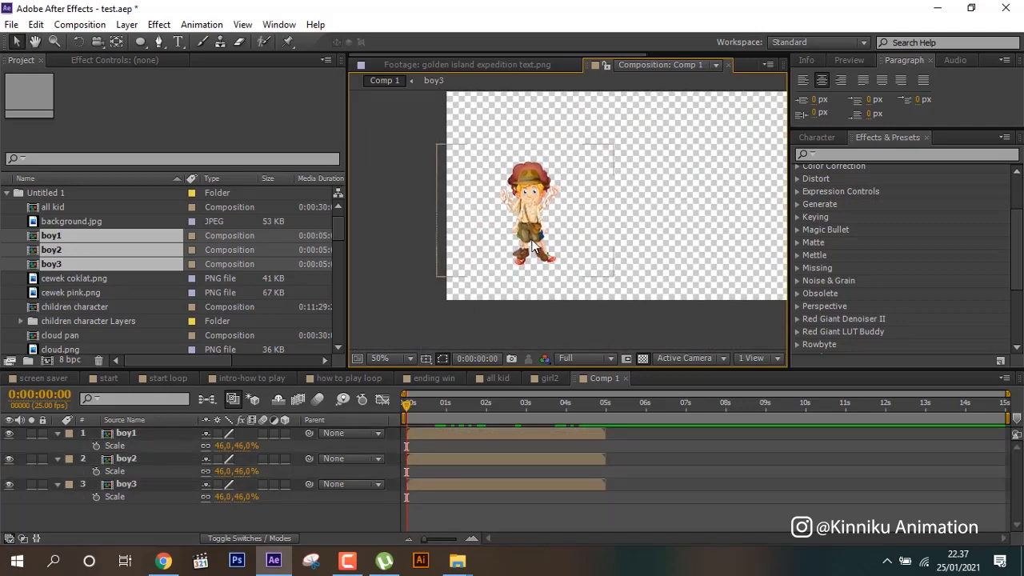
left_click_drag(532, 246, 481, 266)
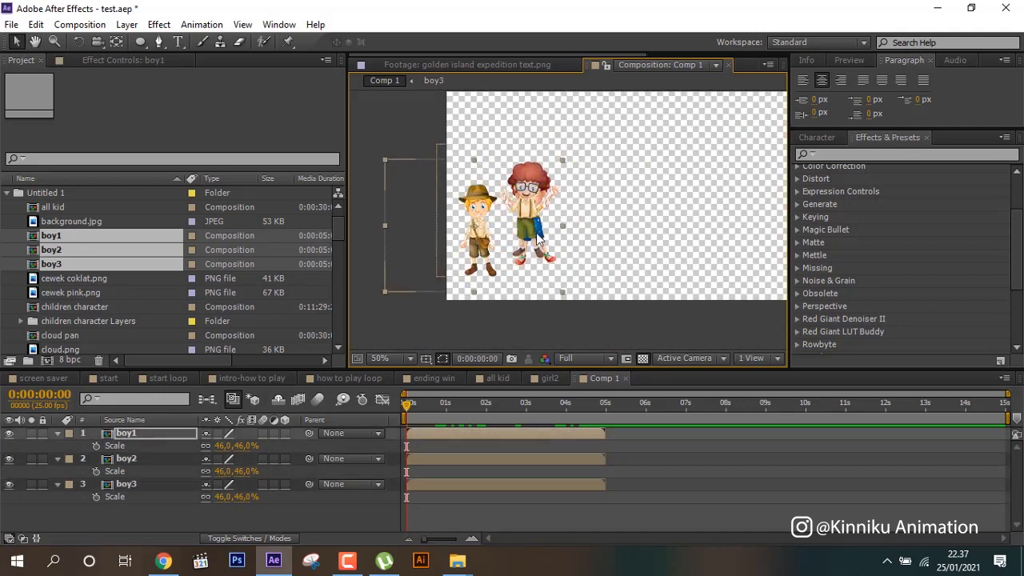
left_click(166, 460)
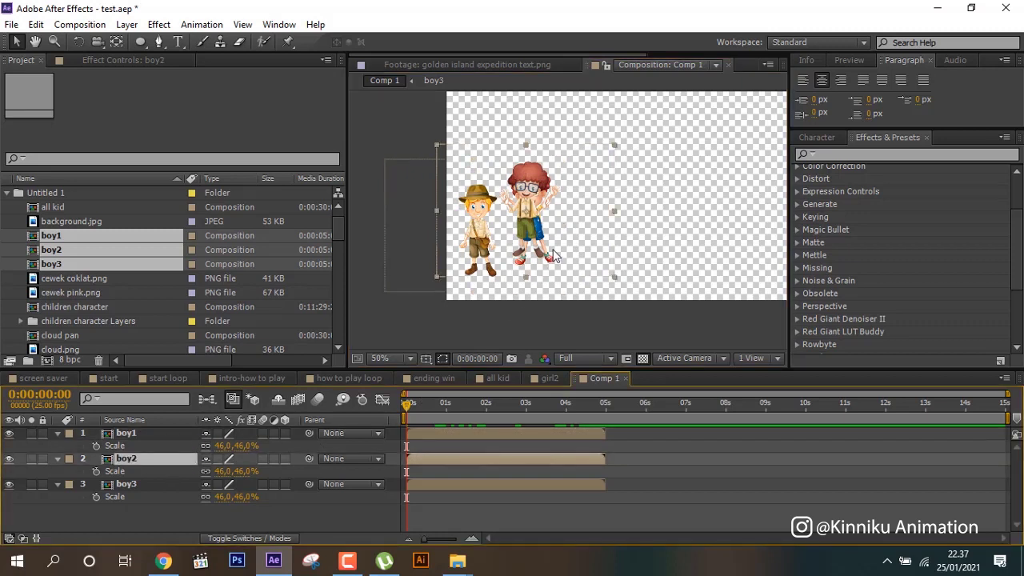
left_click_drag(554, 254, 611, 266)
left_click(168, 461)
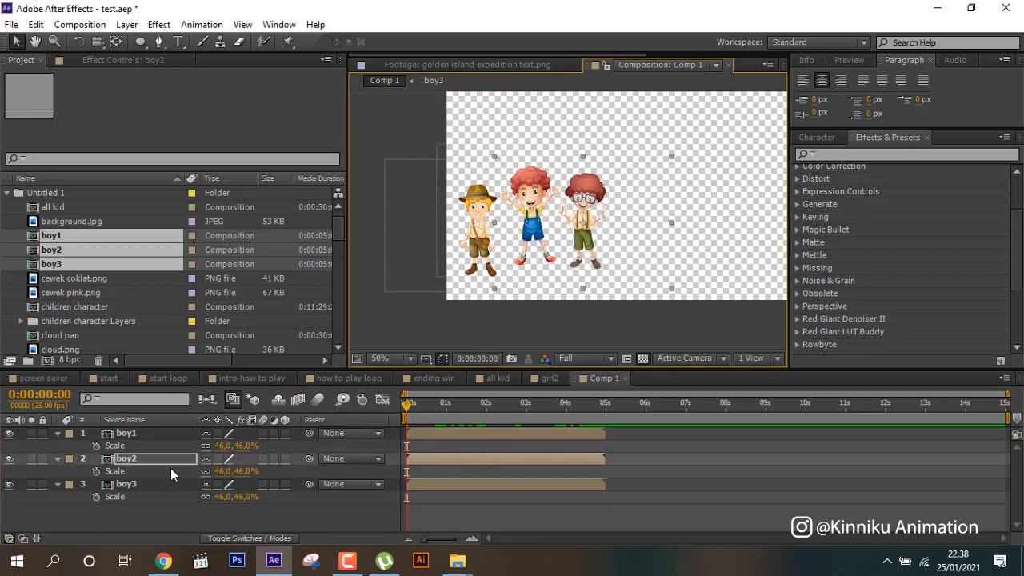
Nudge boy3 and boy2 into a neat row, then select girl1 in the Project panel
left_click(161, 482)
key("h")
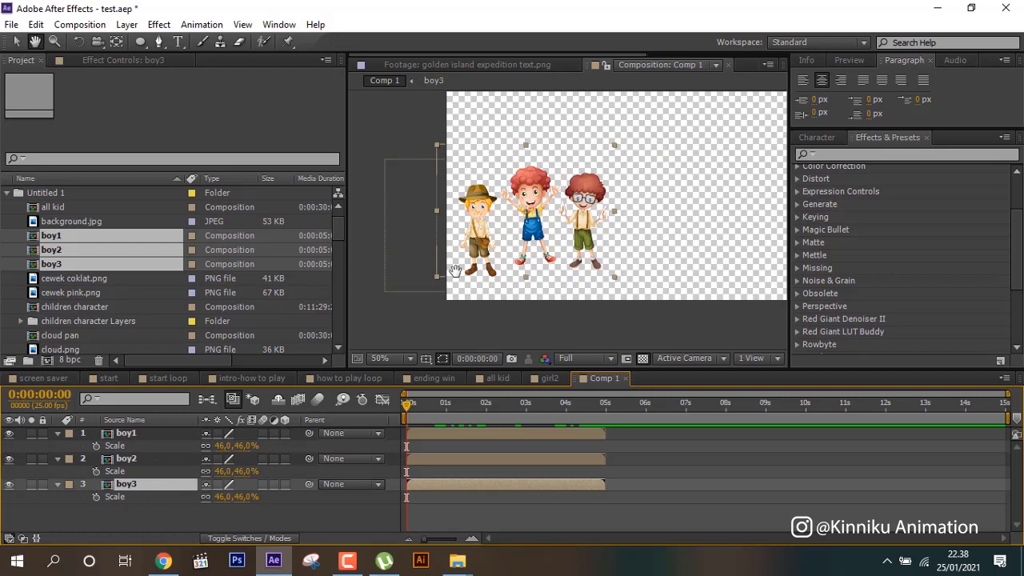
key("v")
left_click_drag(537, 229, 533, 240)
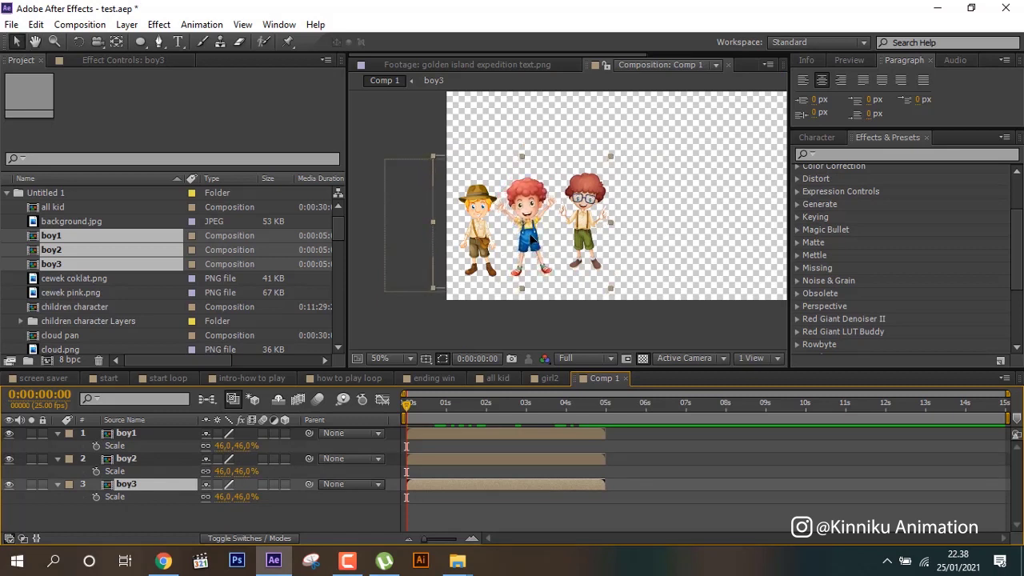
left_click(126, 434)
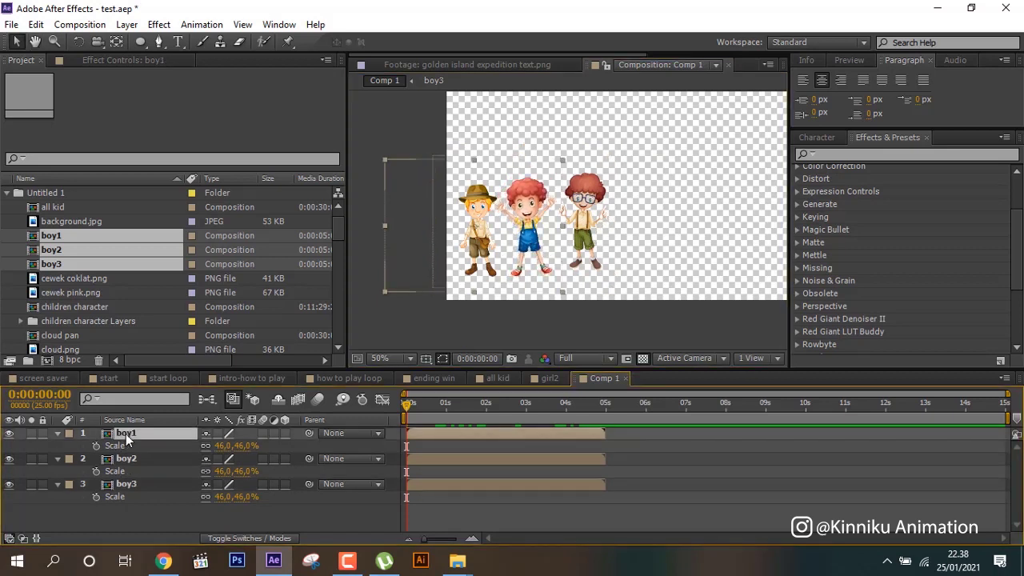
left_click(126, 459)
left_click_drag(583, 246, 580, 255)
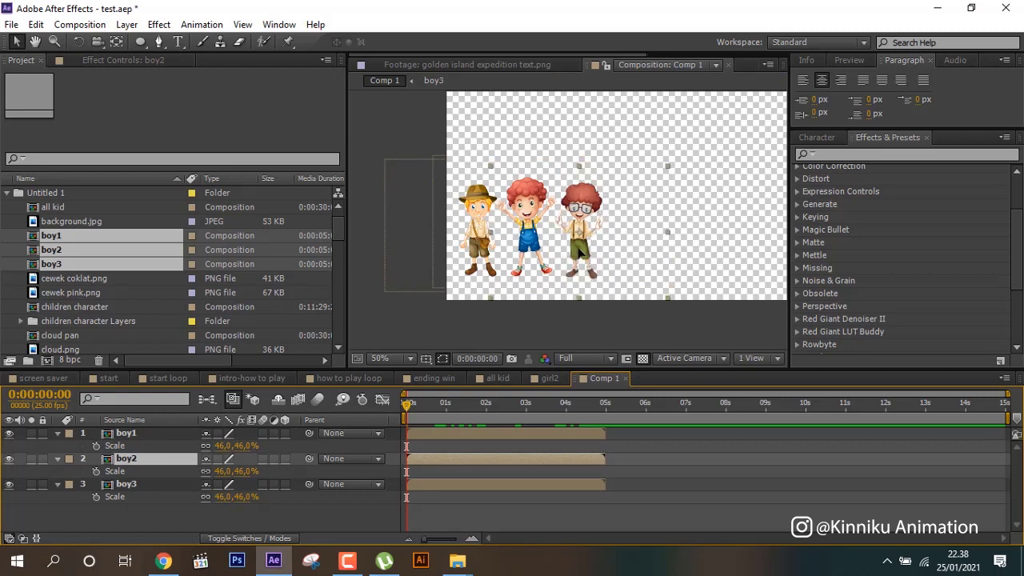
scroll(77, 312, "down", 3)
scroll(79, 300, "down", 3)
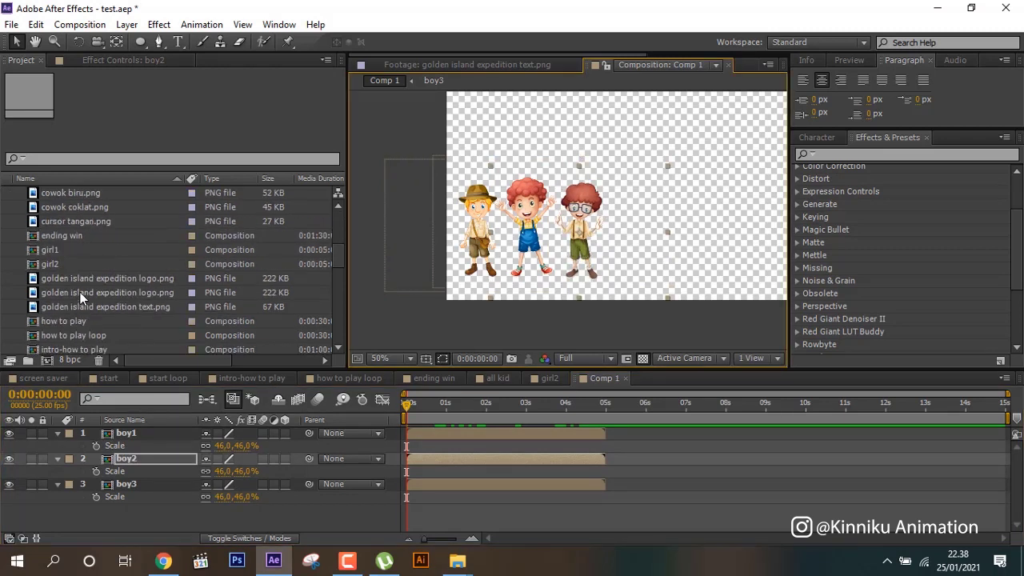
left_click(68, 250)
Add girl1 and girl2 to Comp 1 and scale both to 54%
left_click(56, 264, "shift")
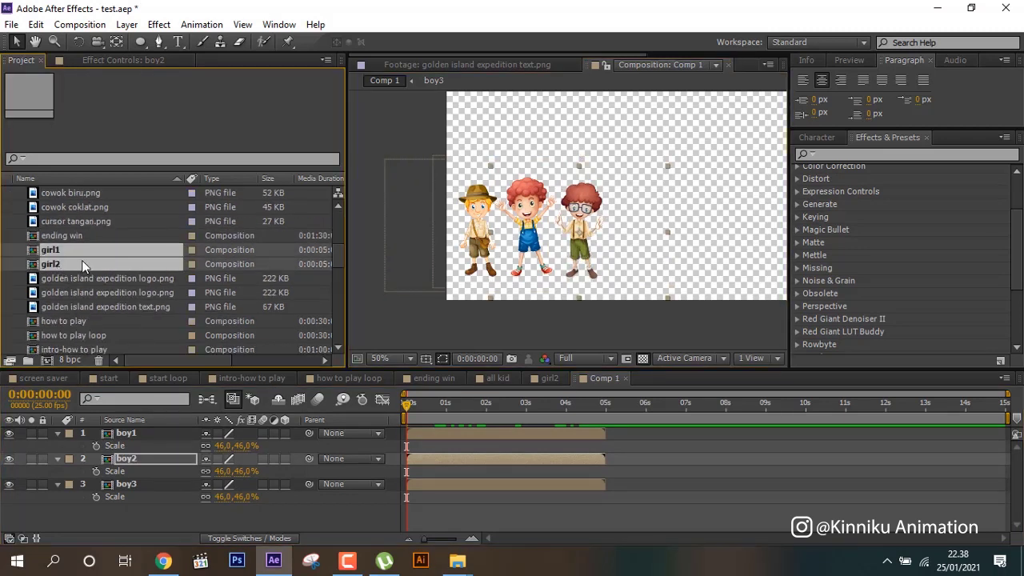
mouse_move(82, 260)
left_mouse_down()
mouse_move(531, 232)
mouse_move(734, 232)
left_mouse_up()
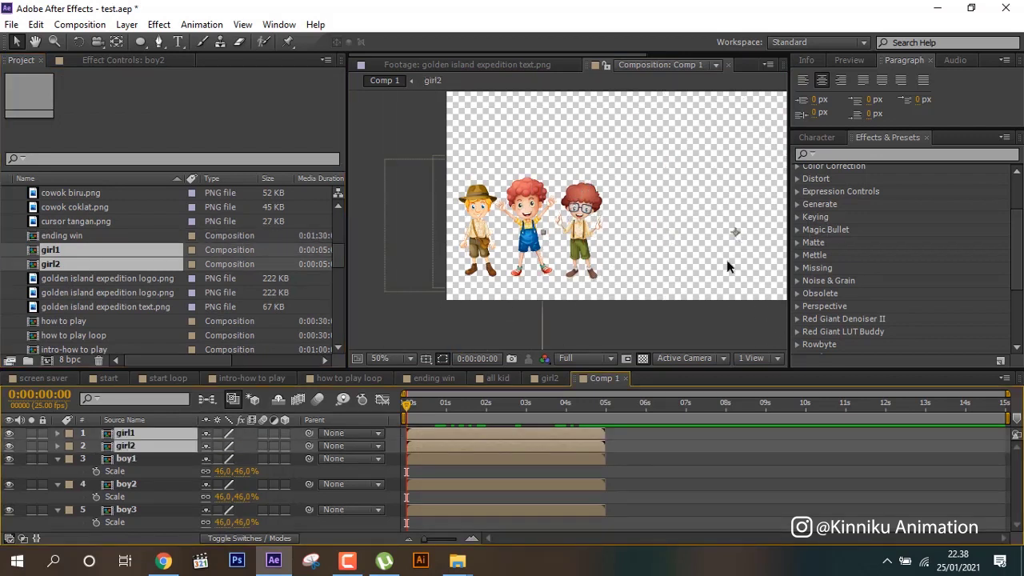
left_click_drag(454, 281, 416, 281)
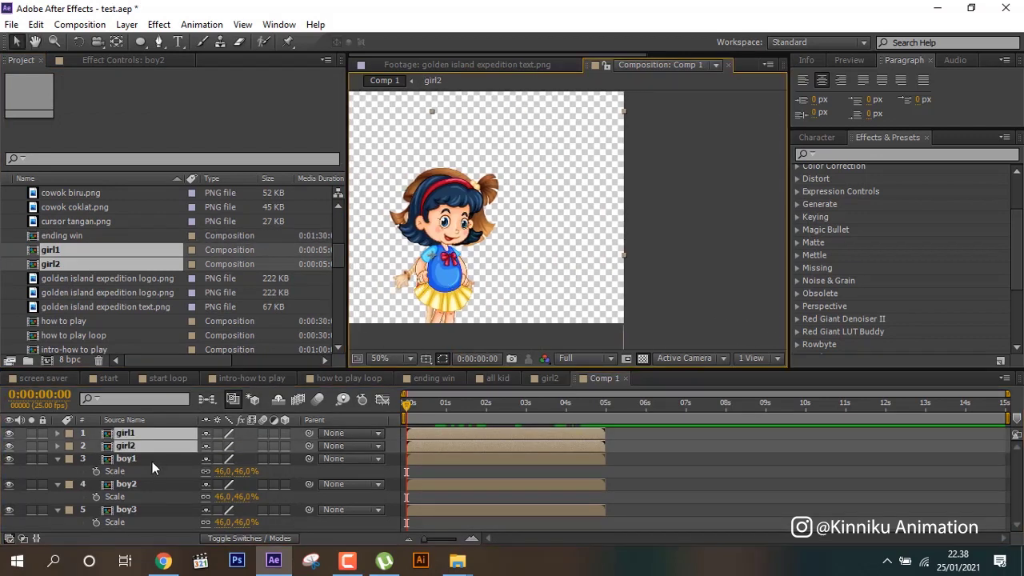
key("s")
left_click_drag(251, 474, 219, 473)
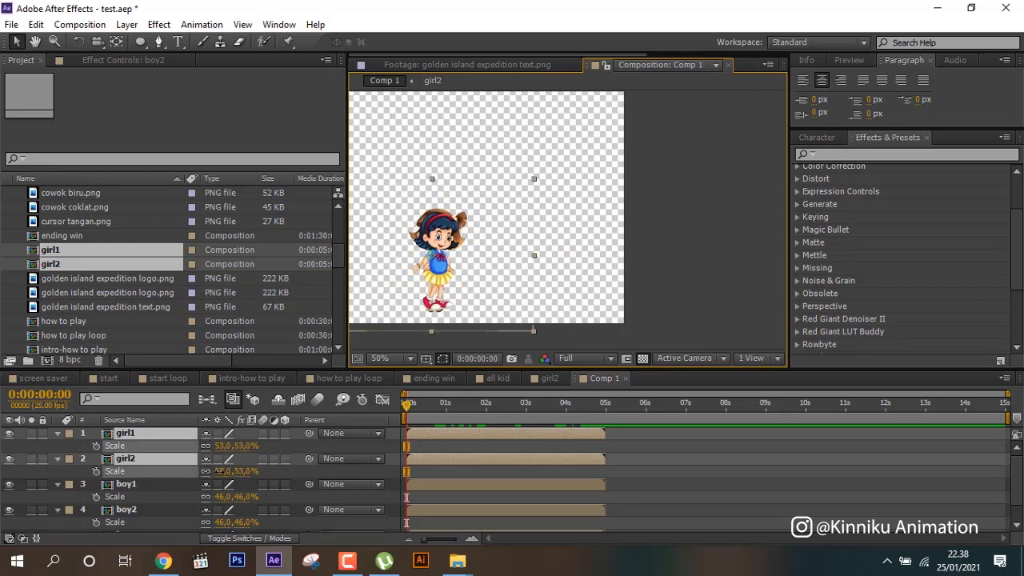
left_click_drag(218, 471, 222, 471)
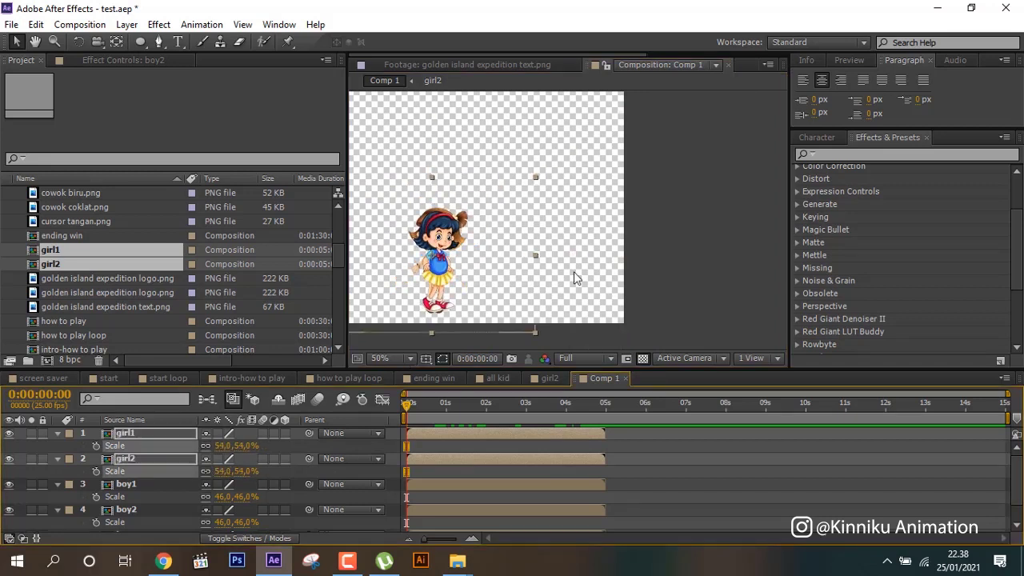
Place the blue-dress and red-dress girls side by side right of centre
left_click(144, 434)
left_click_drag(442, 288, 579, 277)
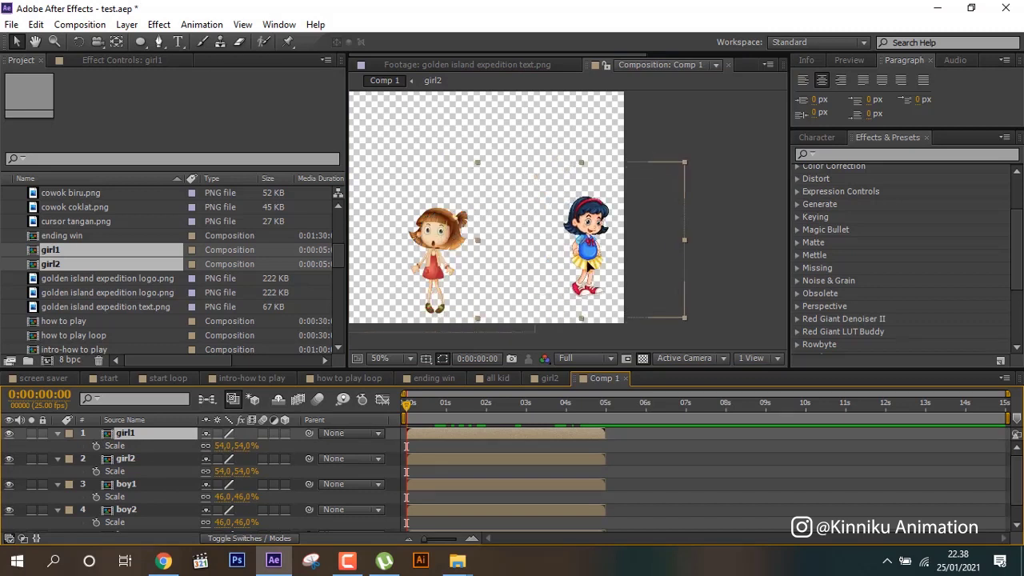
left_click_drag(436, 264, 526, 263)
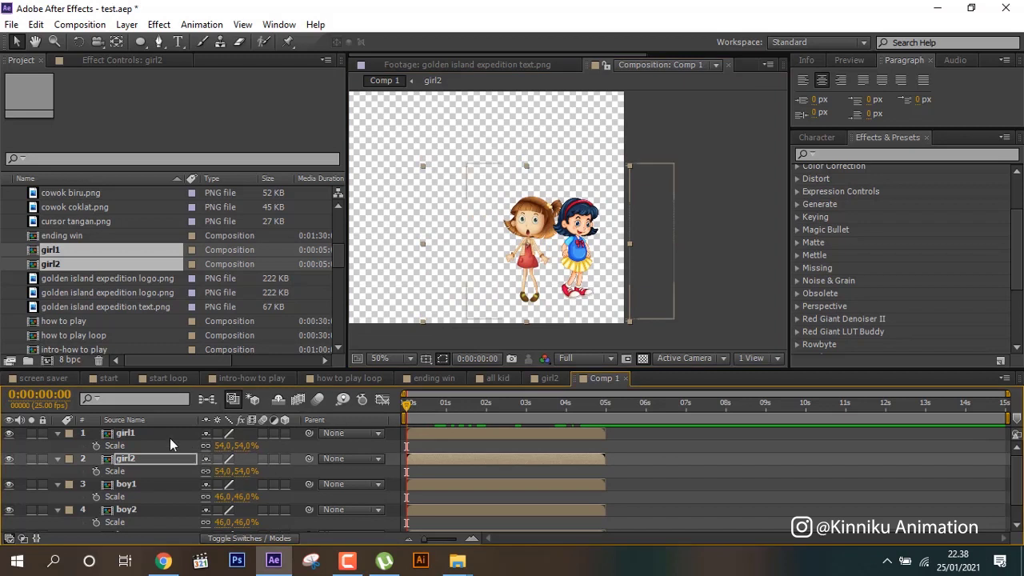
Enable Time Remapping on girl1 and extend the layer to the end of the comp
left_click(134, 433)
right_click(133, 434)
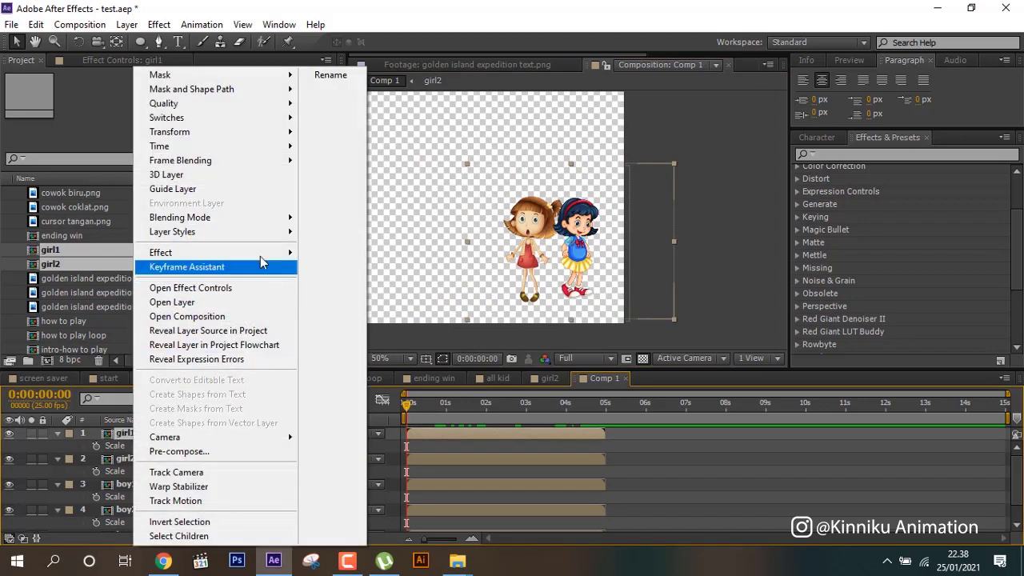
mouse_move(161, 147)
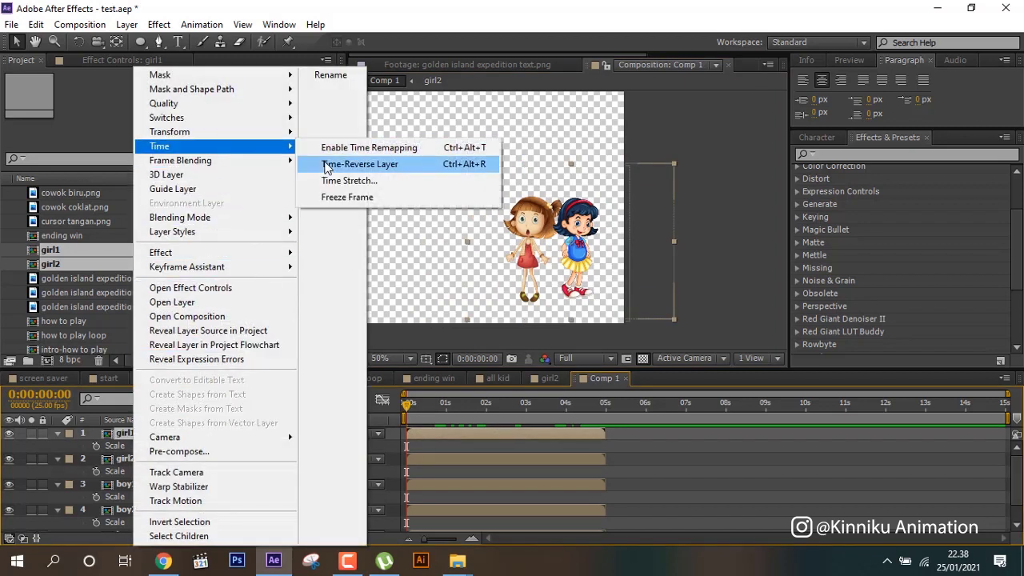
left_click(336, 149)
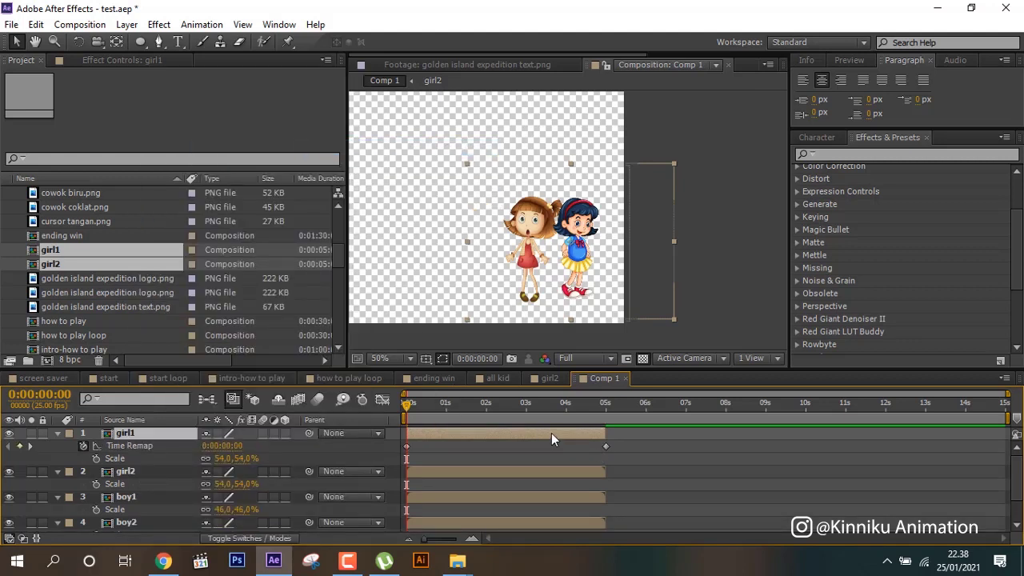
left_click_drag(551, 438, 498, 429)
left_click_drag(556, 448, 439, 457)
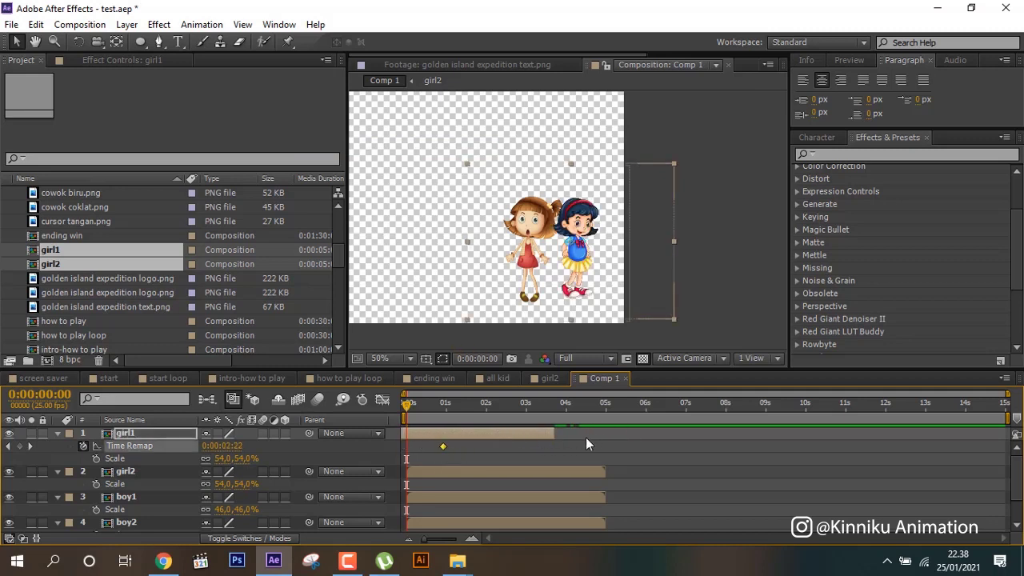
left_click_drag(557, 433, 1010, 434)
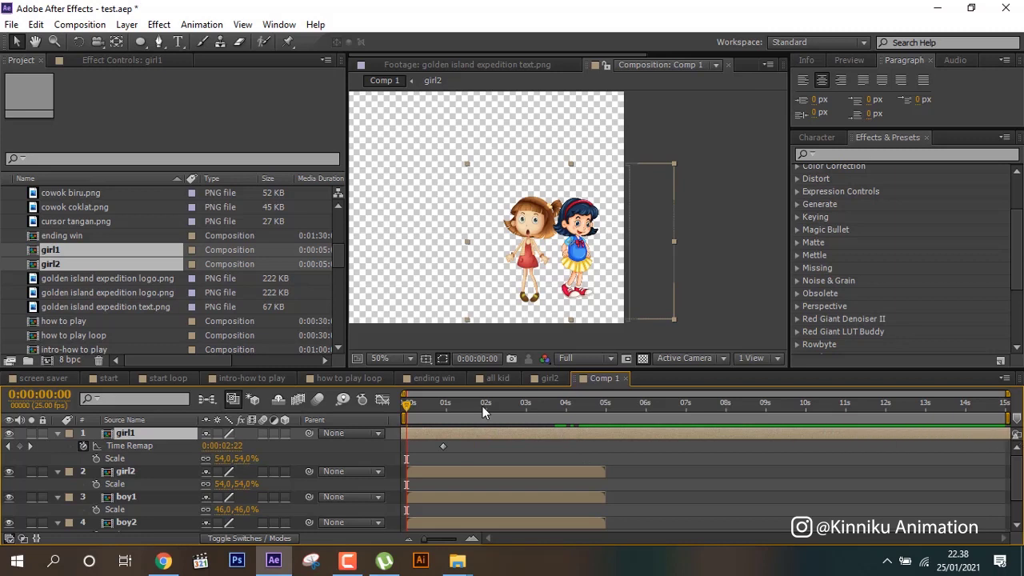
left_click(416, 406)
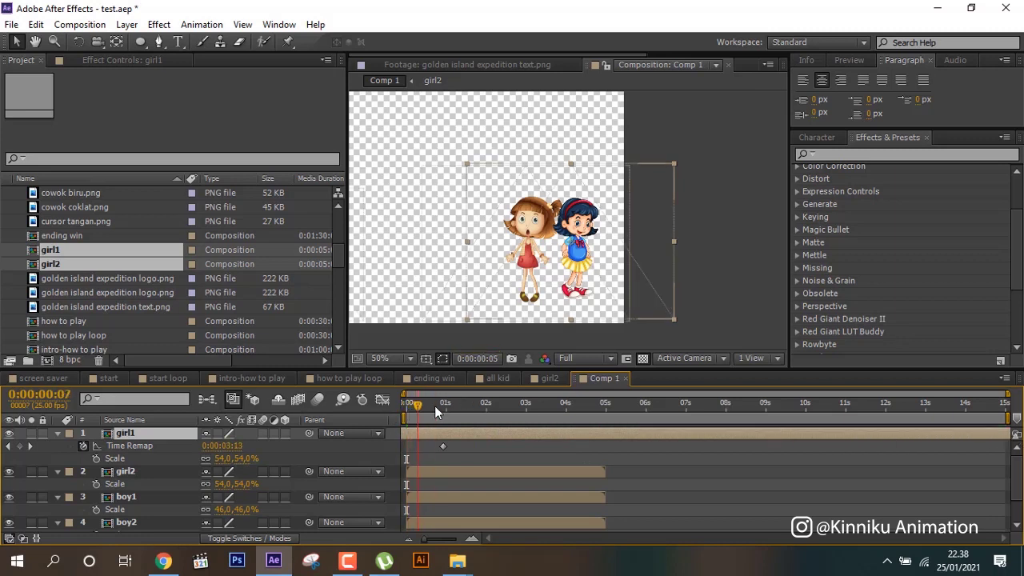
left_click(407, 410)
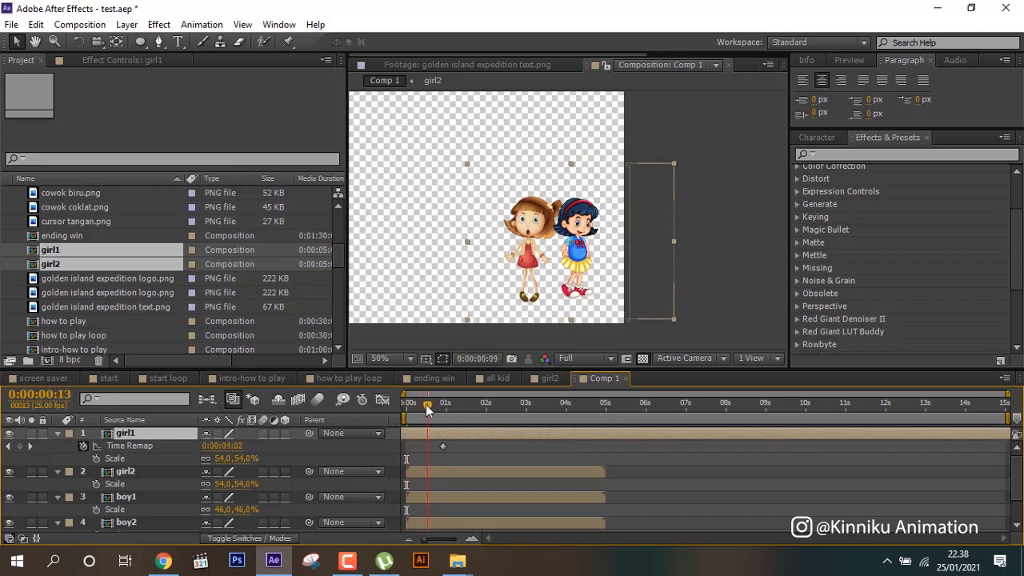
key("space")
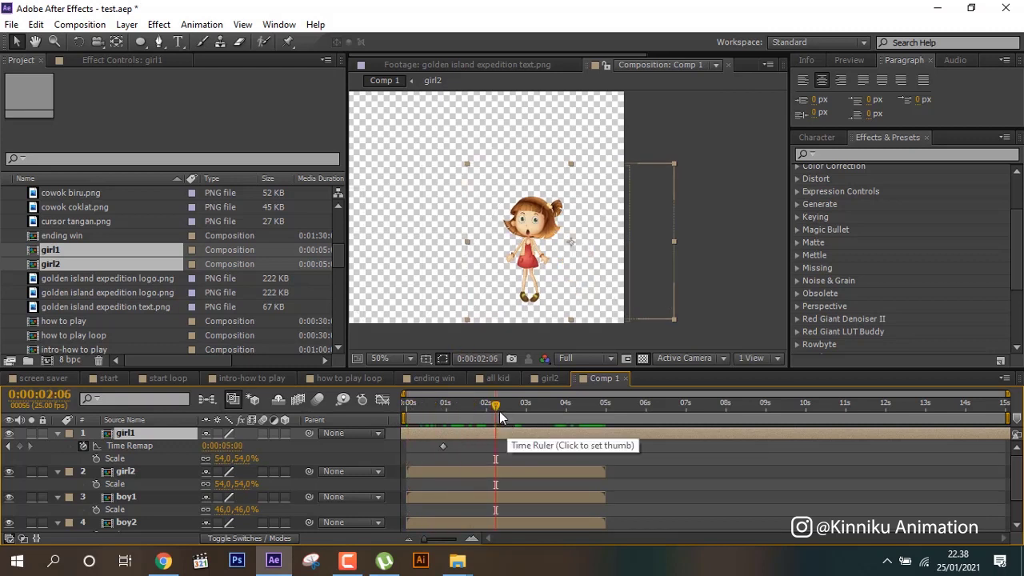
Add girl1 Time Remap keyframes of 0 near 3.7s and 5 seconds near 4s
left_click_drag(500, 408, 559, 416)
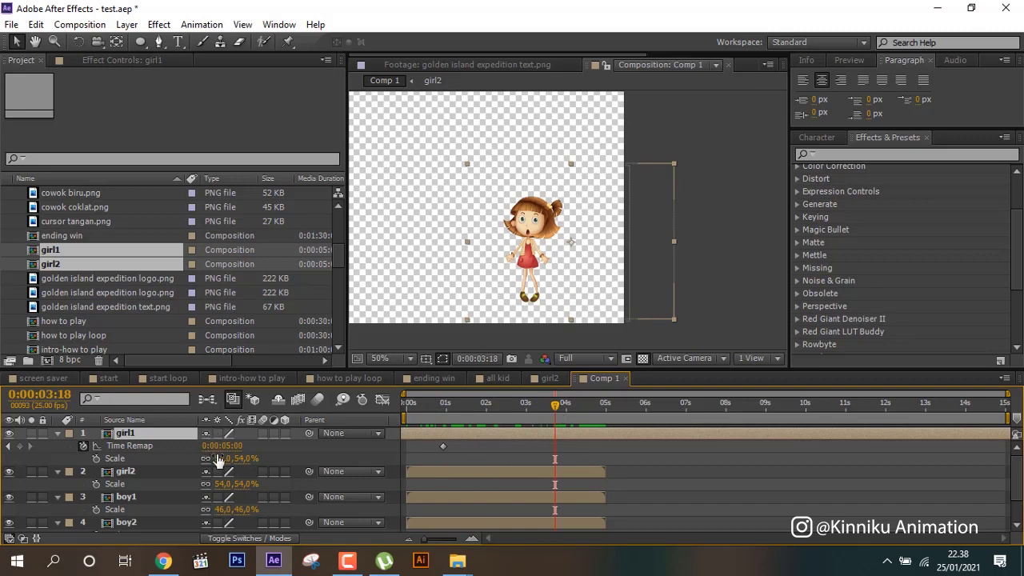
left_click(232, 447)
type("0")
key("Return")
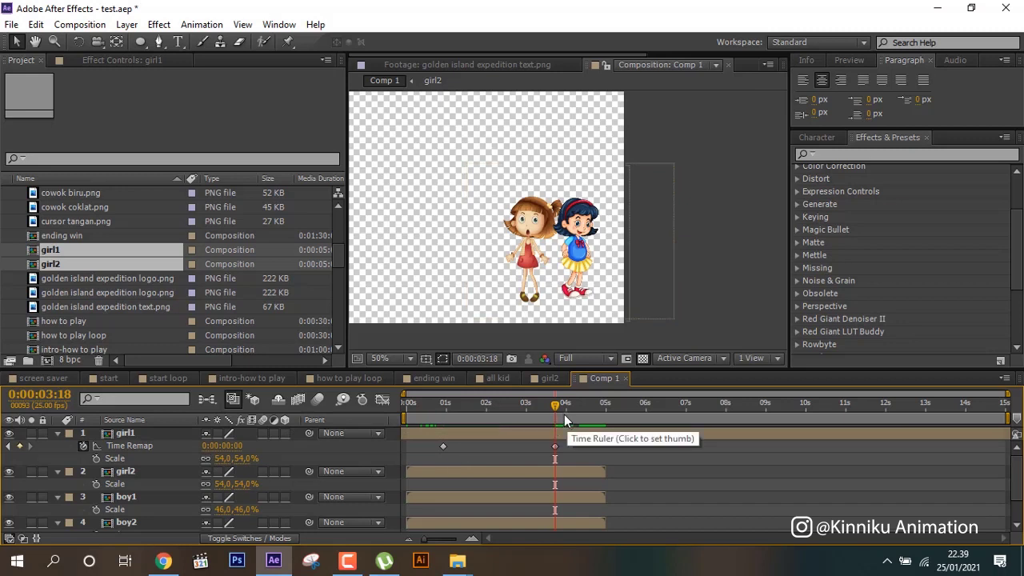
left_click(564, 417)
left_click_drag(564, 415, 569, 411)
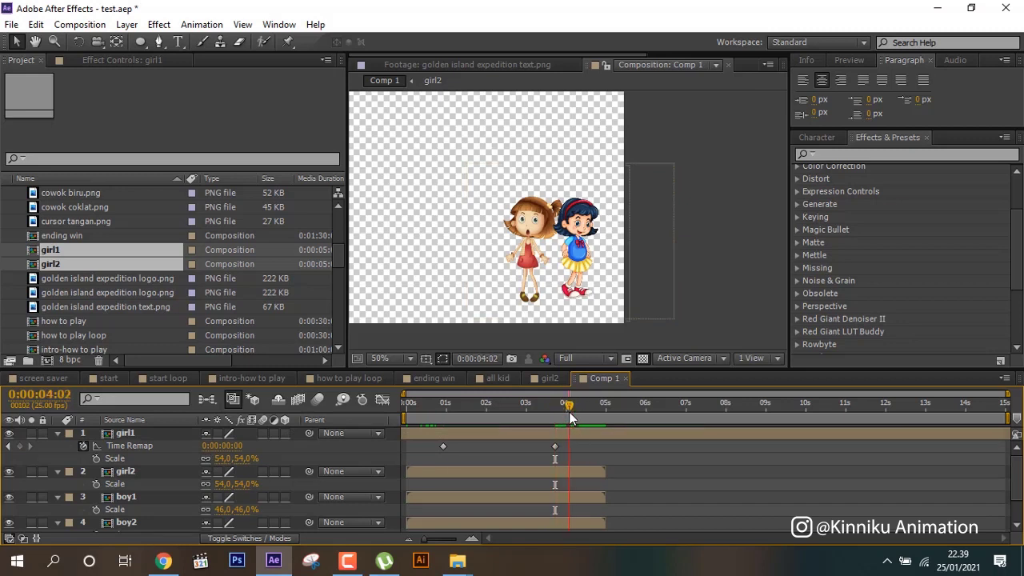
left_click(227, 446)
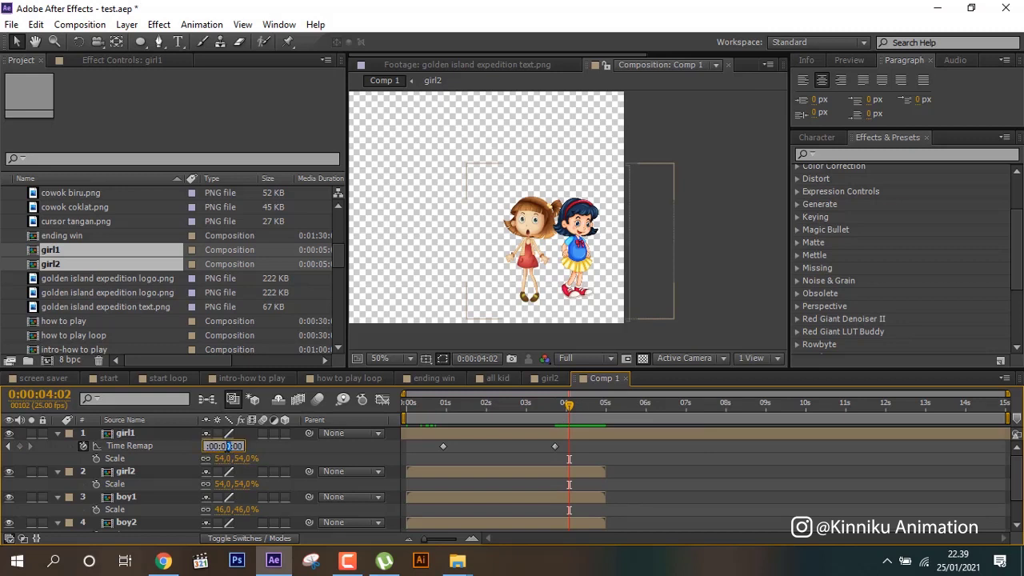
type("5")
key("Return")
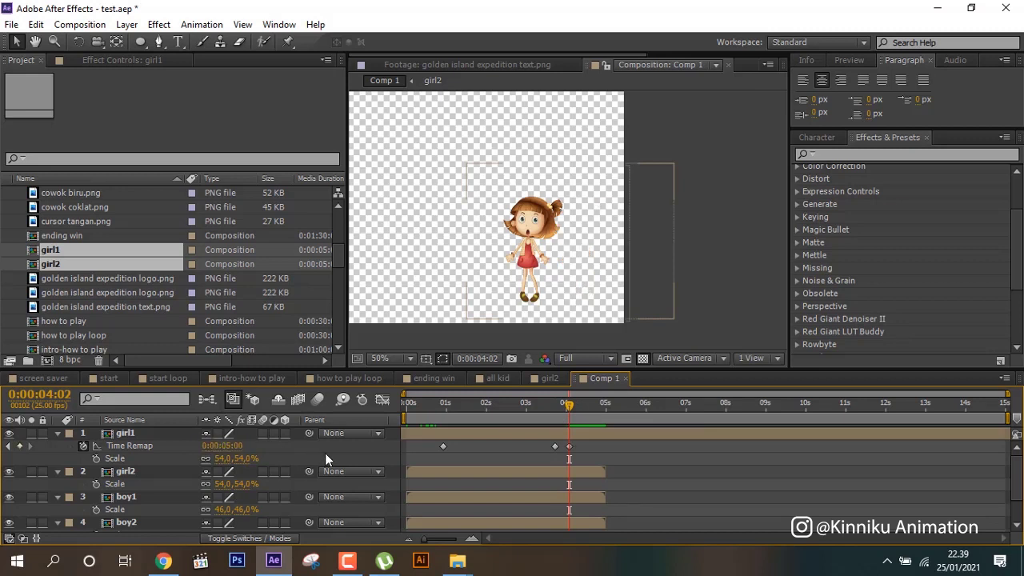
mouse_move(545, 413)
left_mouse_down()
mouse_move(558, 419)
mouse_move(472, 426)
left_mouse_up()
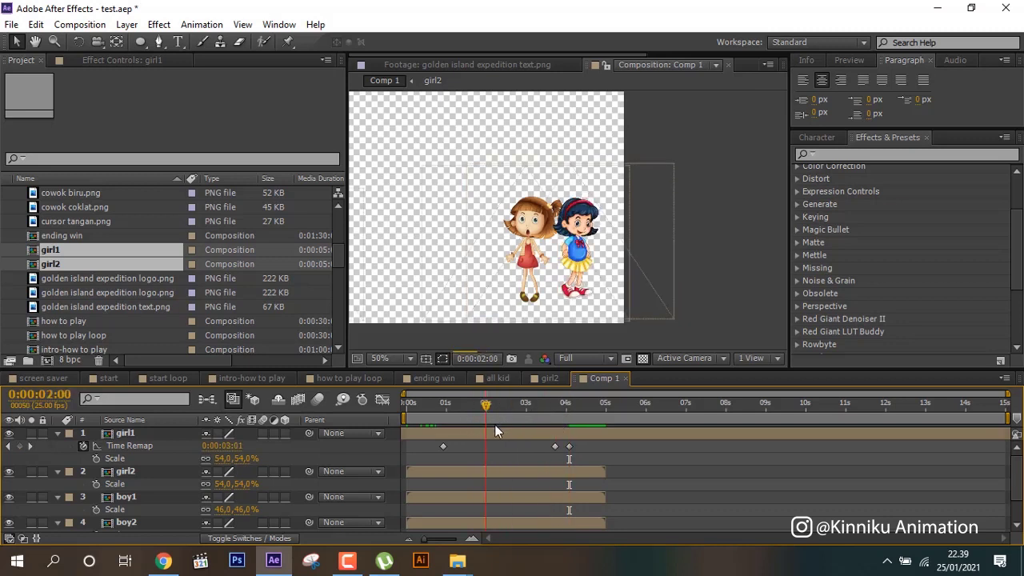
left_click_drag(472, 426, 506, 424)
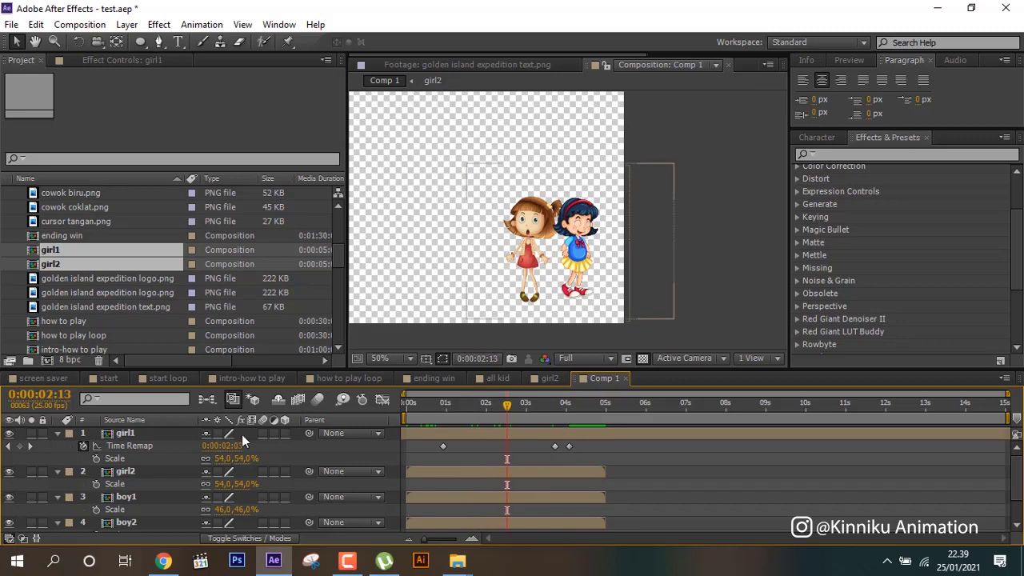
left_click(9, 434)
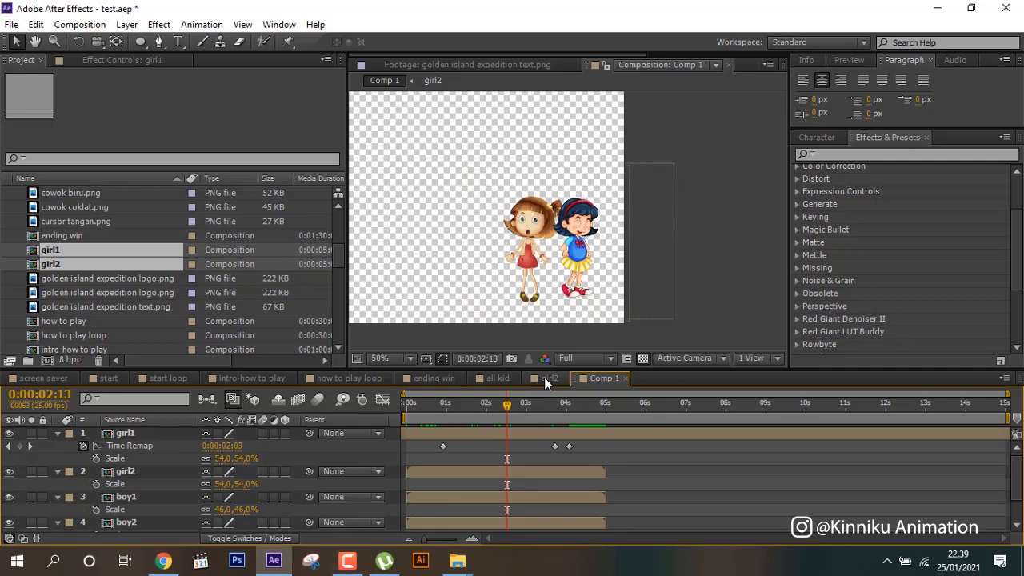
Play the all kid comp from the start at Fit magnification
left_click(499, 378)
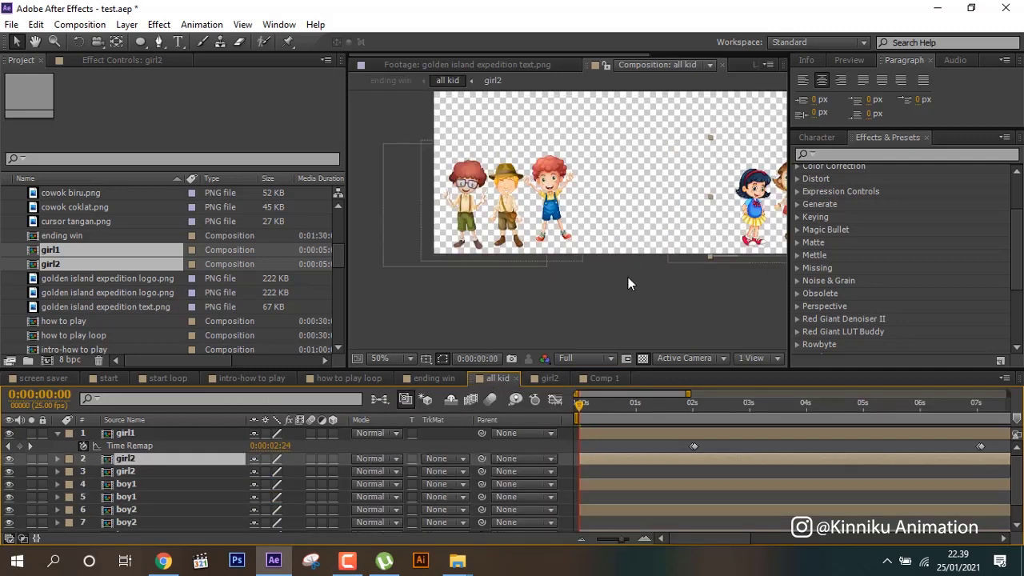
left_click_drag(667, 408, 582, 419)
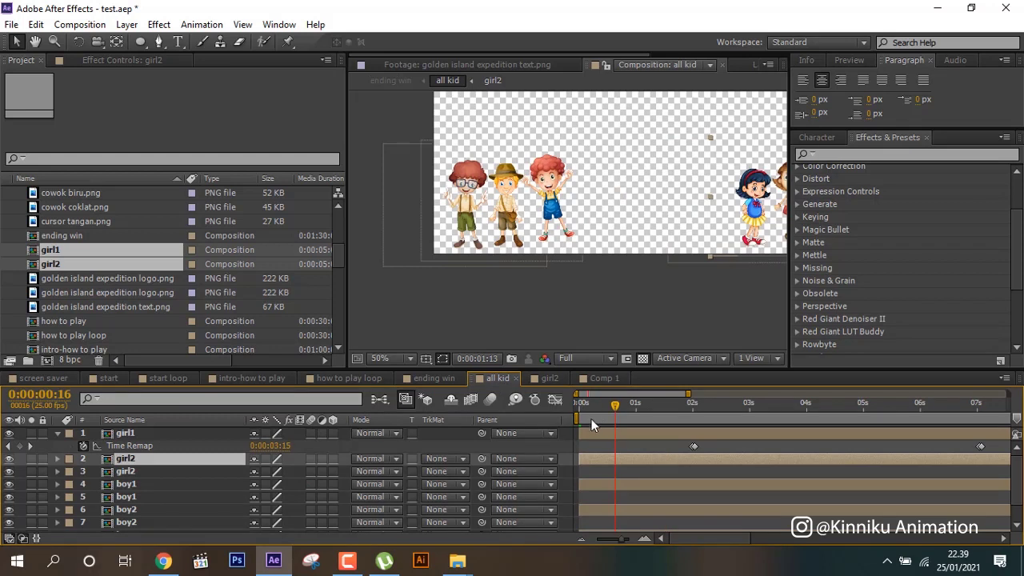
left_click(390, 358)
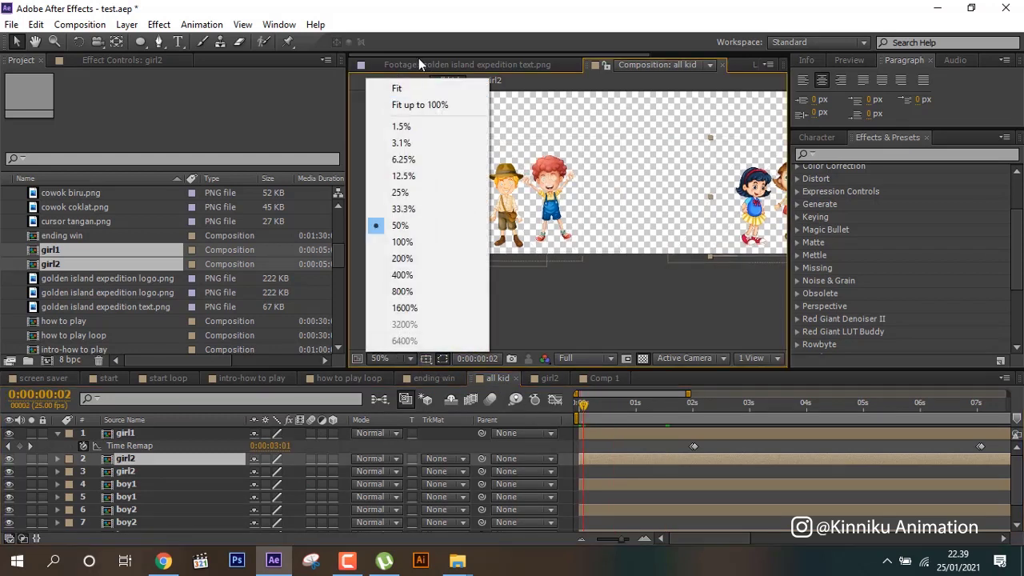
left_click(394, 82)
key("space")
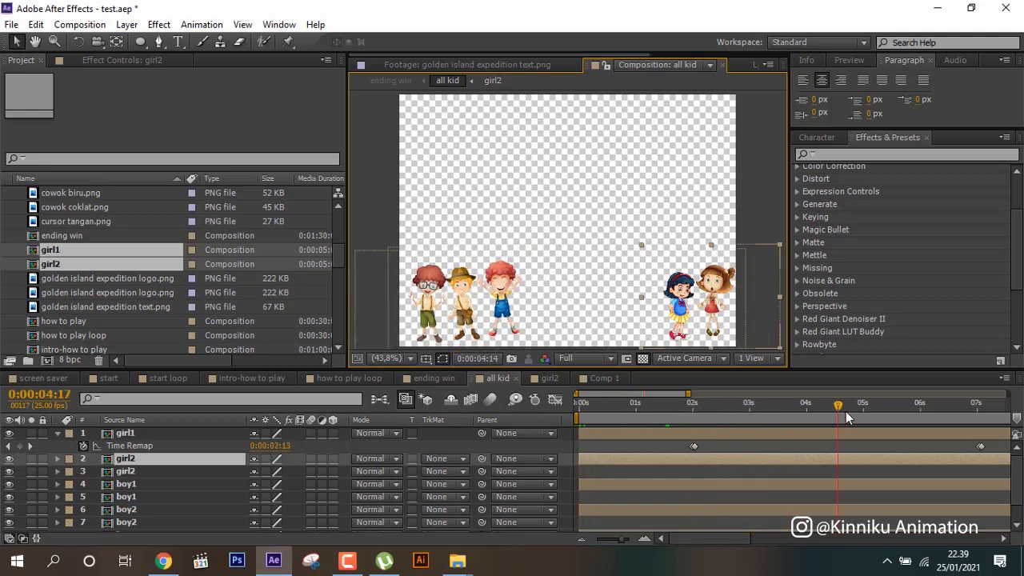
left_click_drag(628, 427, 957, 418)
key("space")
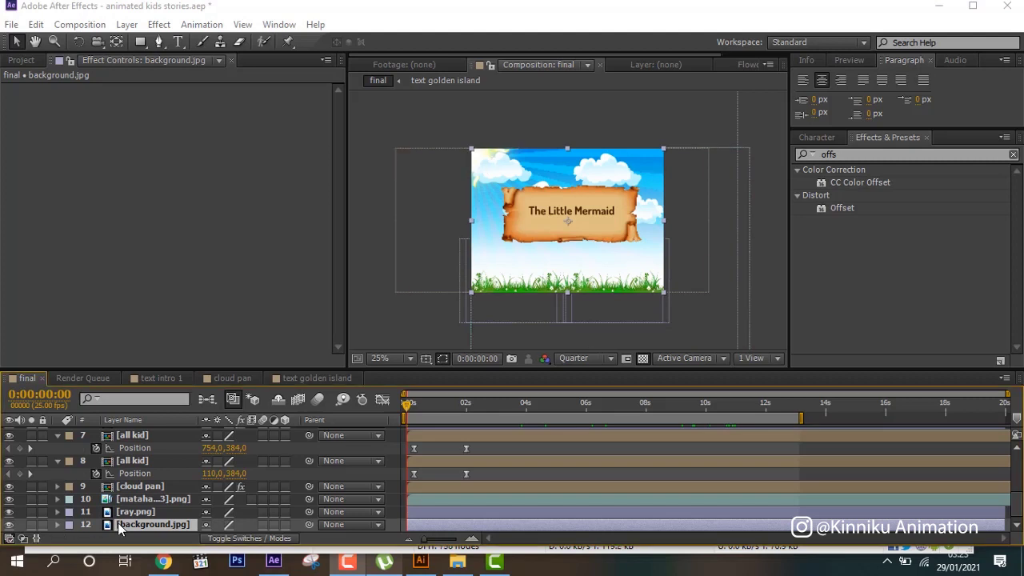
Preview the final title scene, then solo the background.jpg and ray.png layers
left_click(22, 60)
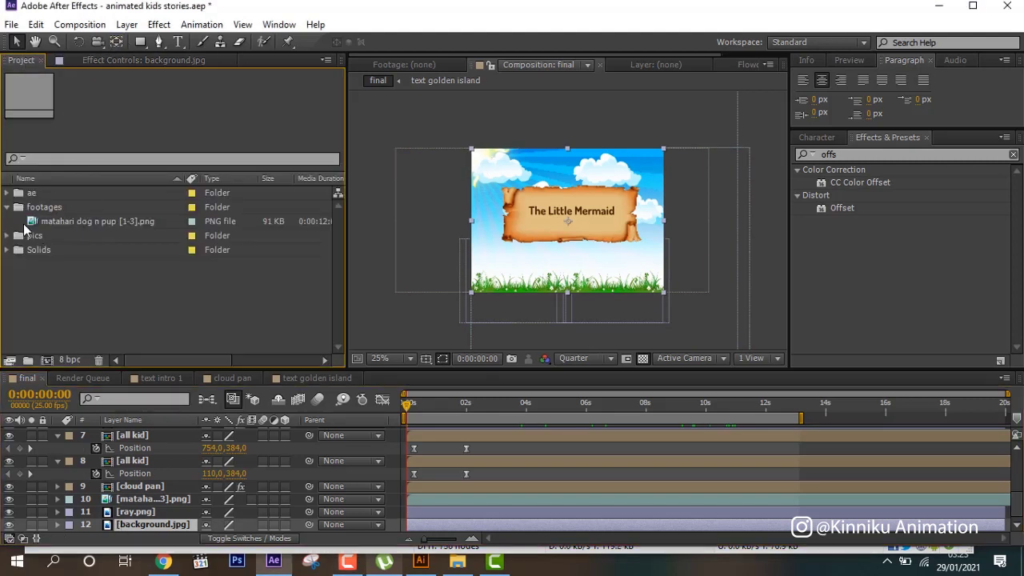
left_click(134, 532)
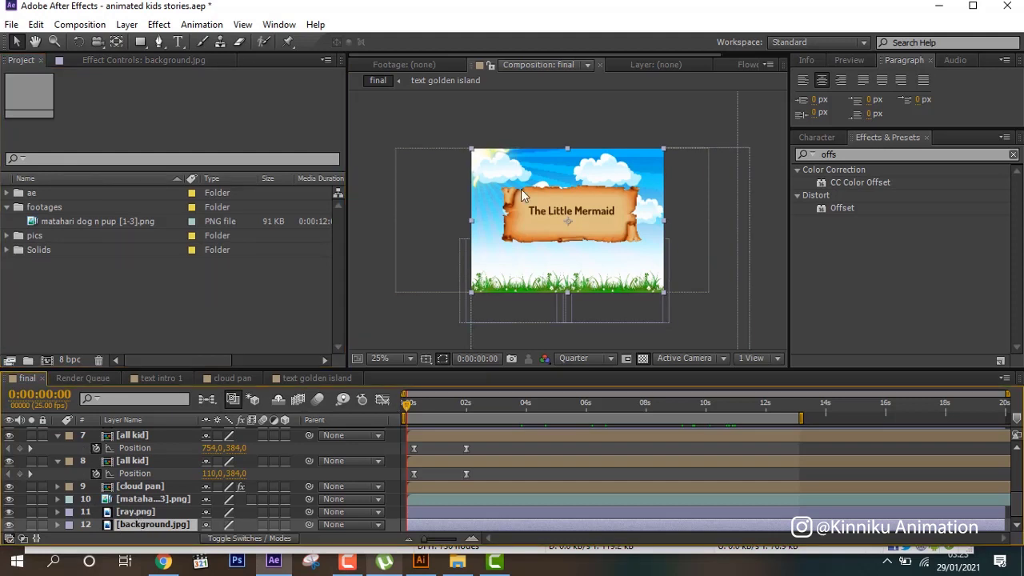
key("space")
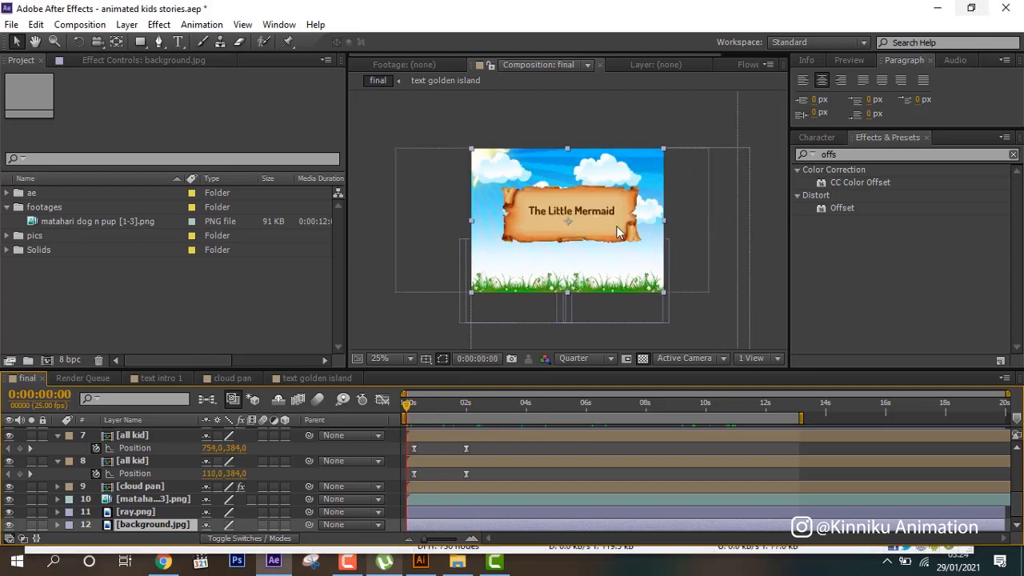
left_click(32, 526)
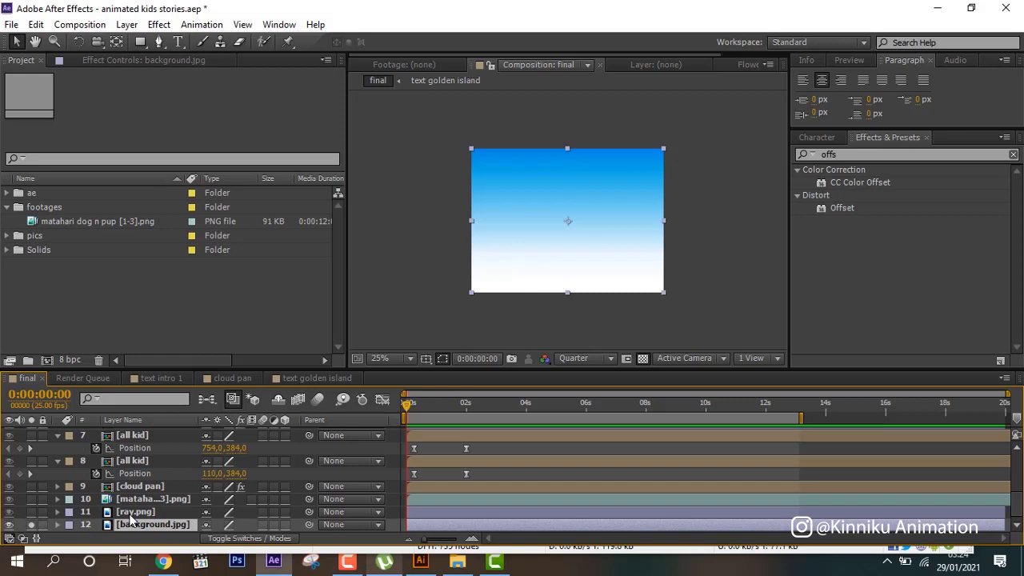
left_click(132, 512)
left_click(32, 512)
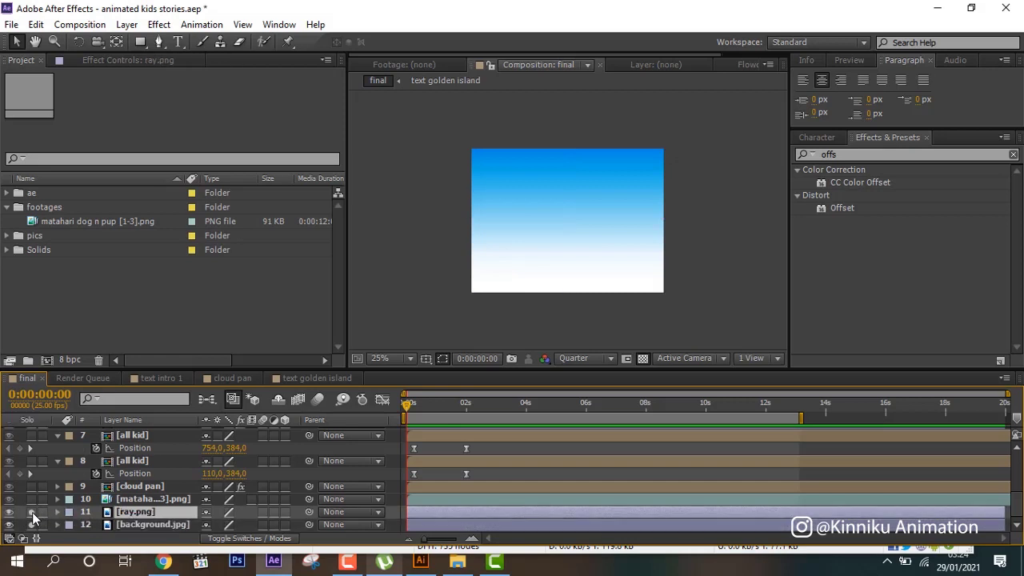